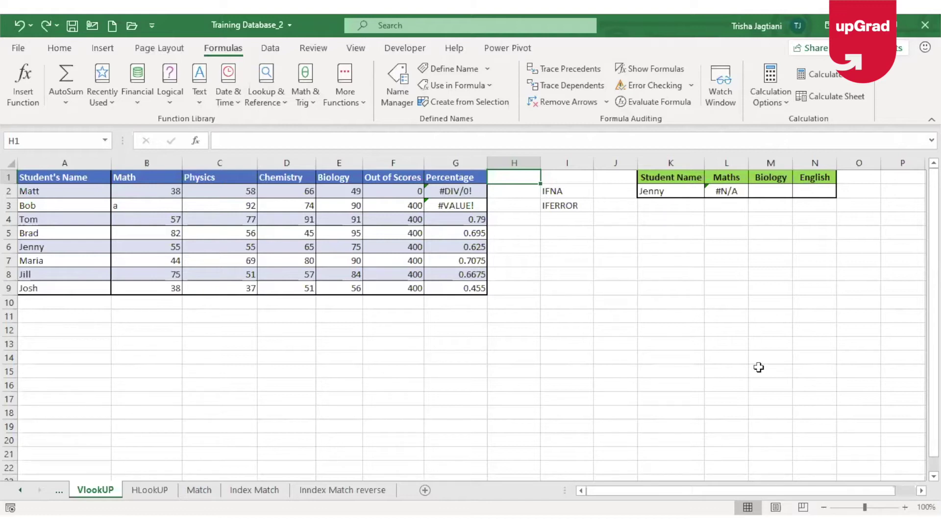
Point out the IFNA and IFERROR function names, then enter 'Result' as the H1 header.
{"action": "left_click", "coordinate": [560, 194]}
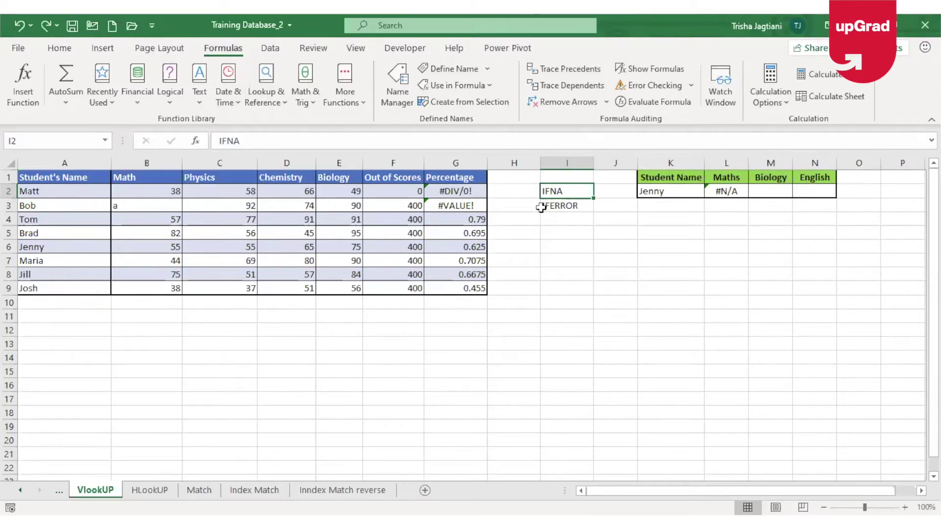
{"action": "left_click", "coordinate": [577, 202]}
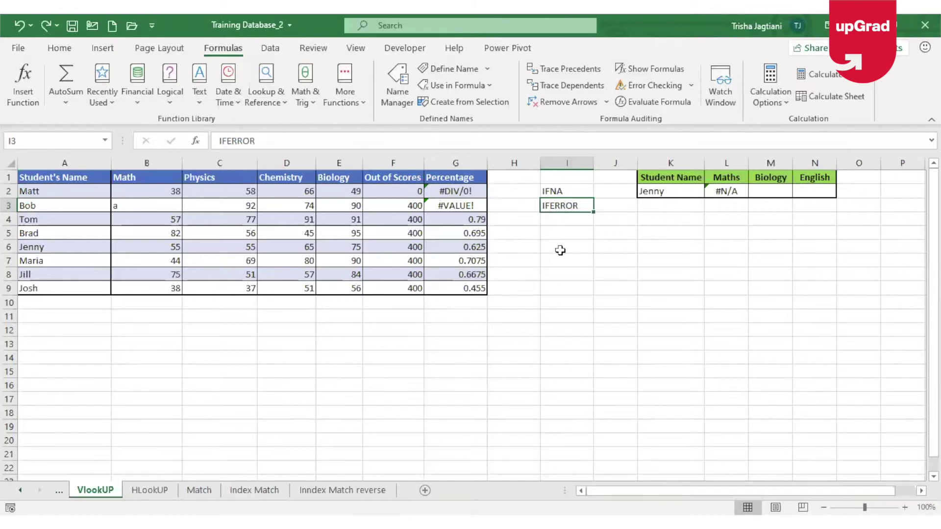
{"action": "left_click", "coordinate": [515, 177]}
{"action": "type", "text": "Result"}
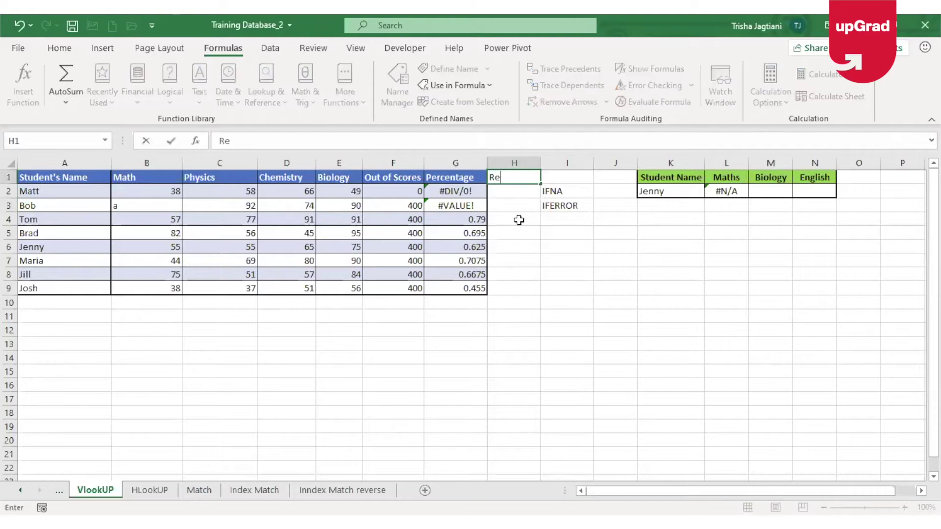
{"action": "key", "text": "Return"}
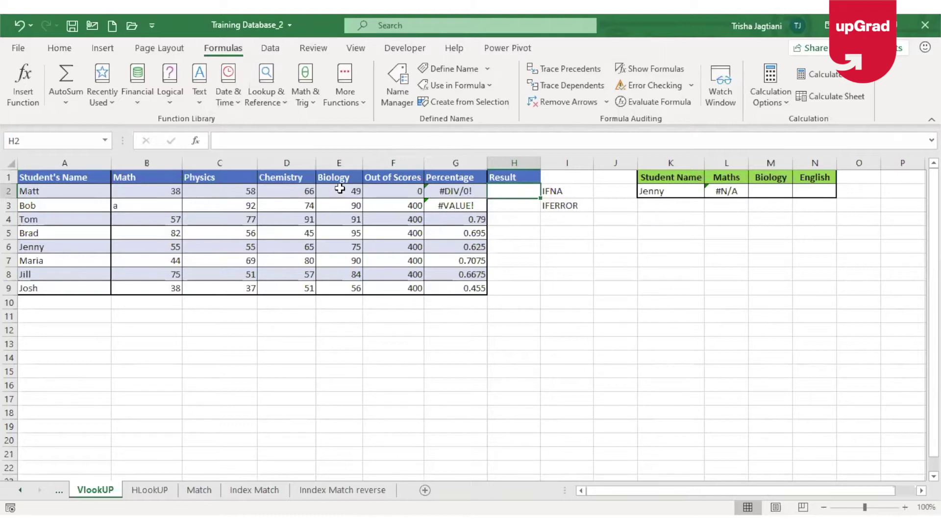
Inspect row 2, where the zero in F2 makes G2's =(B2+C2+D2+E2)/F2 return #DIV/0!
{"action": "left_click", "coordinate": [378, 193]}
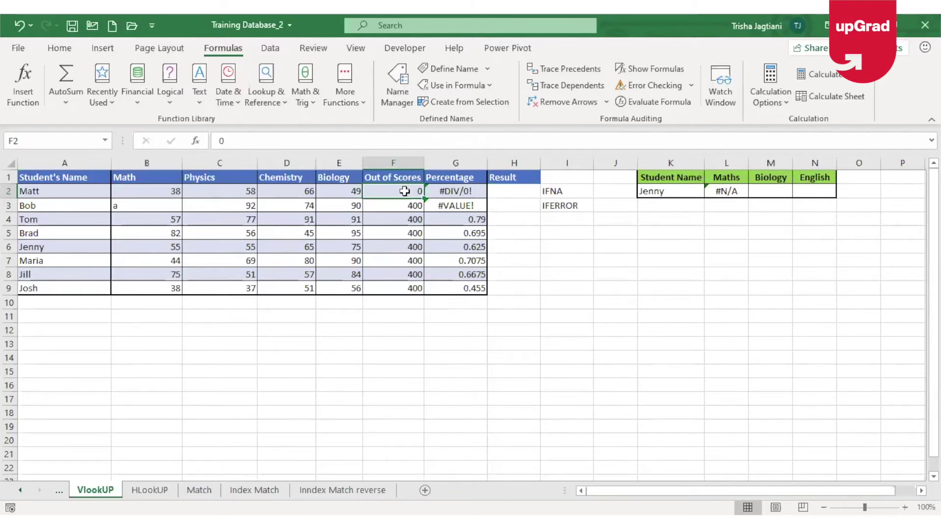
{"action": "left_click", "coordinate": [158, 191]}
{"action": "left_click_drag", "start_coordinate": [227, 187], "coordinate": [342, 186]}
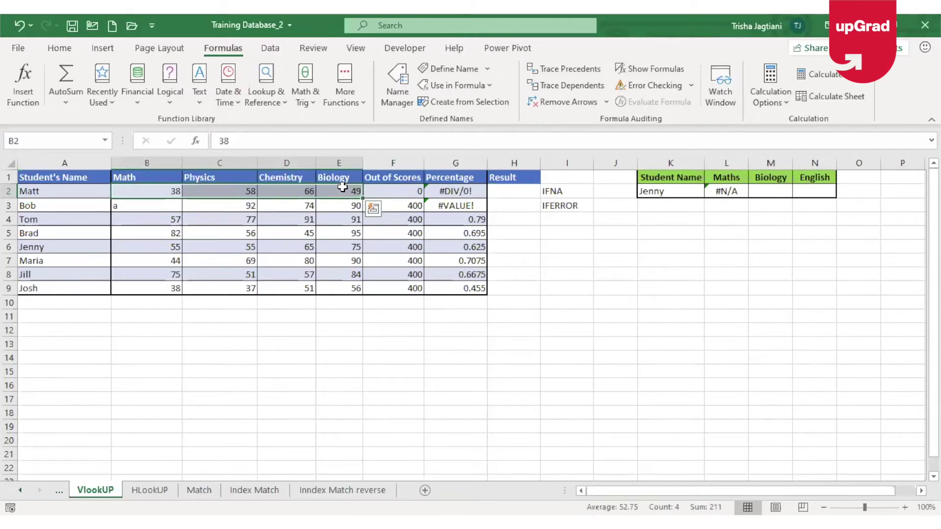
{"action": "left_click", "coordinate": [474, 192]}
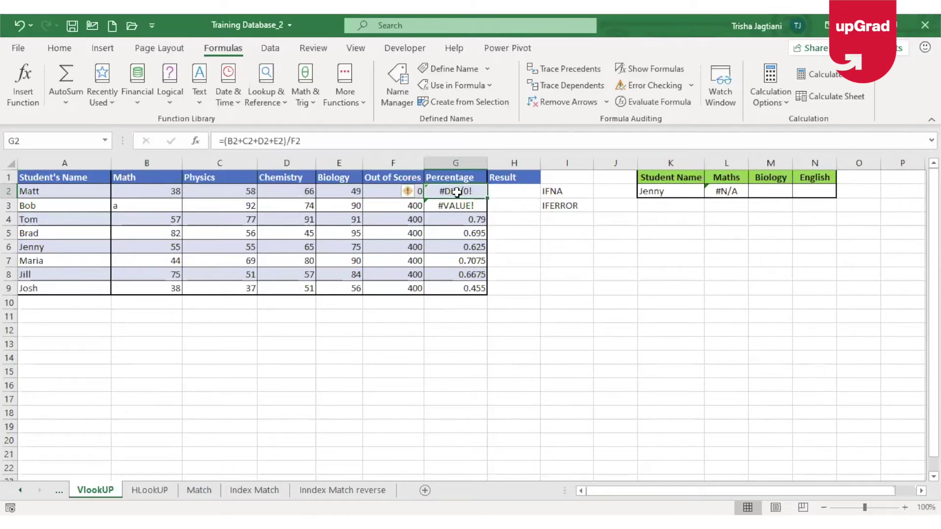
{"action": "left_click", "coordinate": [157, 194]}
{"action": "key", "text": "ctrl+Right"}
{"action": "key", "text": "ctrl+Right"}
{"action": "key", "text": "ctrl+Right"}
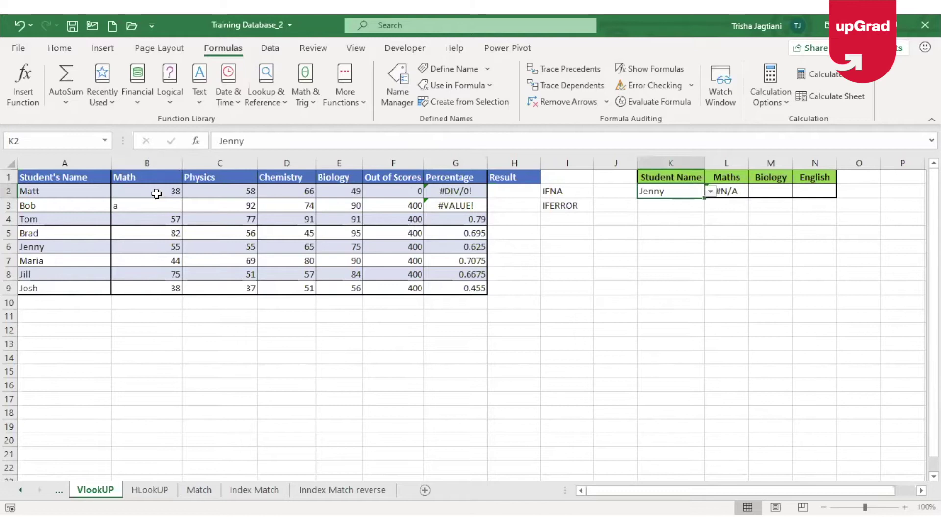
{"action": "key", "text": "Left"}
{"action": "key", "text": "Left"}
{"action": "key", "text": "Left"}
{"action": "key", "text": "Left"}
{"action": "key", "text": "Left"}
{"action": "key", "text": "Left"}
{"action": "key", "text": "Left"}
{"action": "key", "text": "Left"}
{"action": "key", "text": "Left"}
{"action": "key", "text": "Left"}
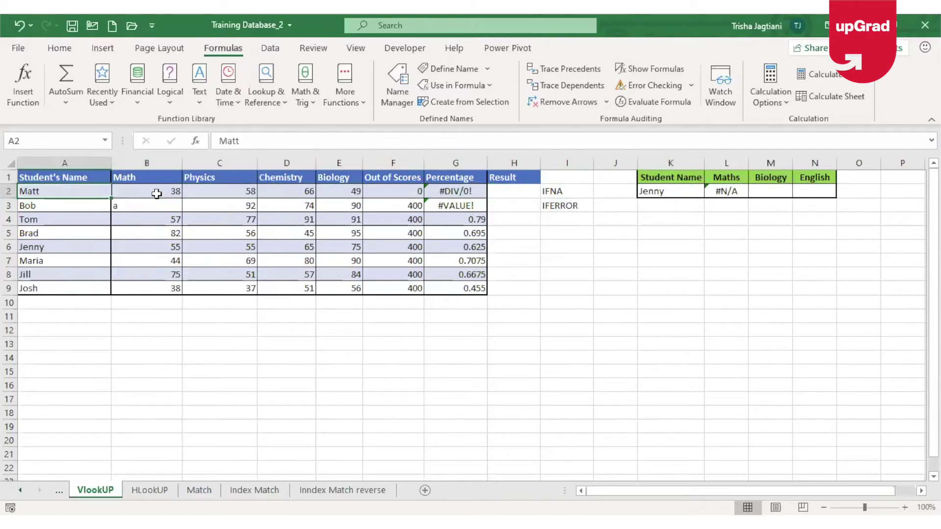
{"action": "key", "text": "Right"}
{"action": "key", "text": "Right"}
{"action": "key", "text": "Right"}
{"action": "key", "text": "Right"}
{"action": "key", "text": "Right"}
{"action": "key", "text": "Right"}
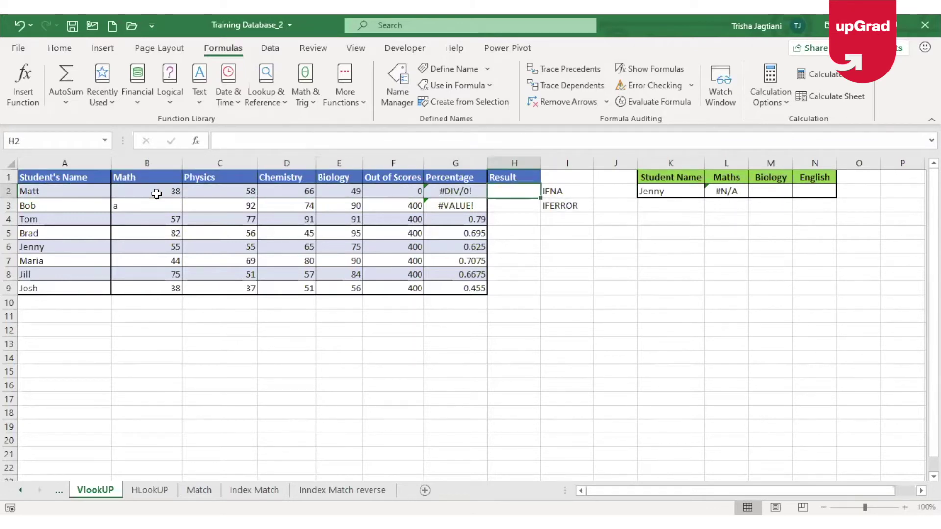
{"action": "left_click", "coordinate": [370, 191]}
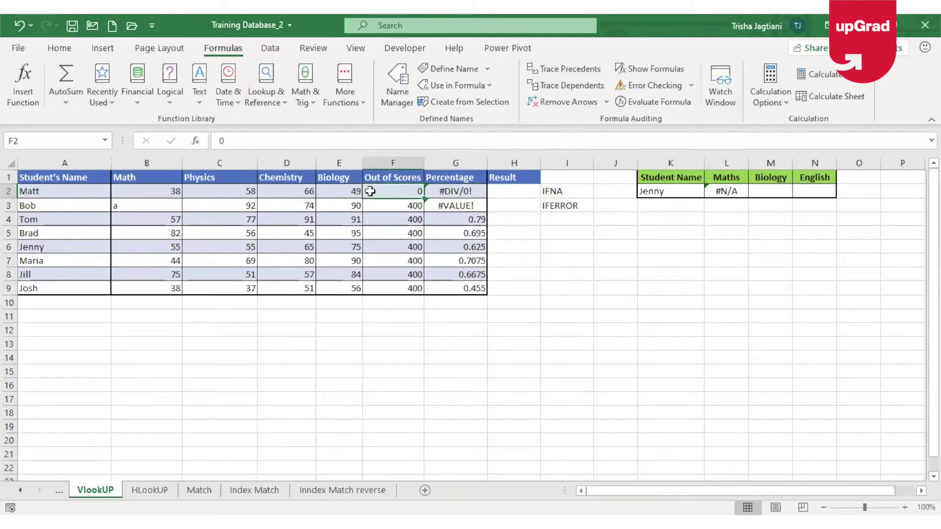
{"action": "left_click", "coordinate": [450, 190]}
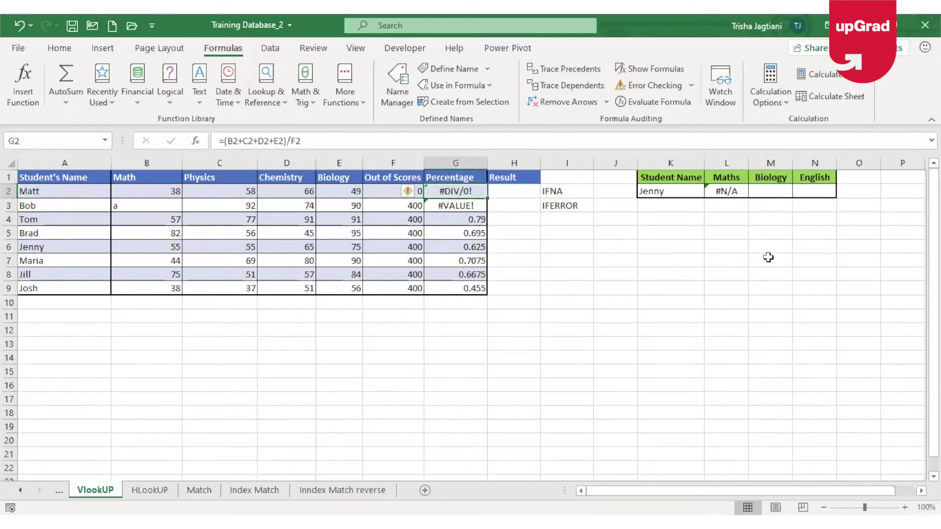
{"action": "key", "text": "Left"}
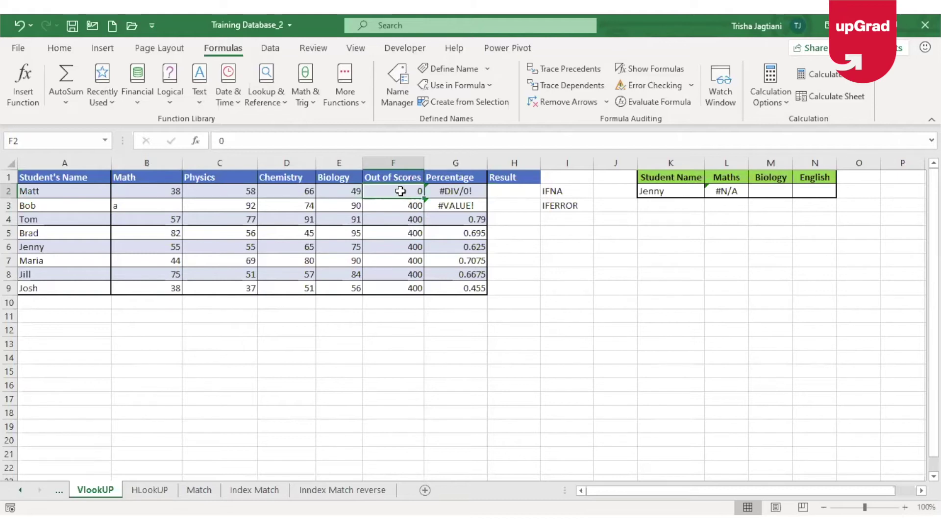
{"action": "key", "text": "Right"}
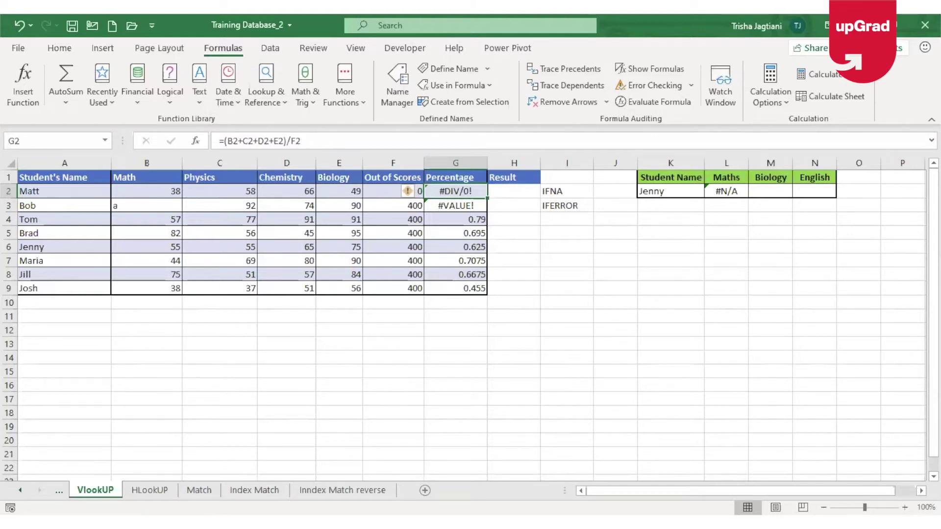
{"action": "left_click", "coordinate": [456, 206]}
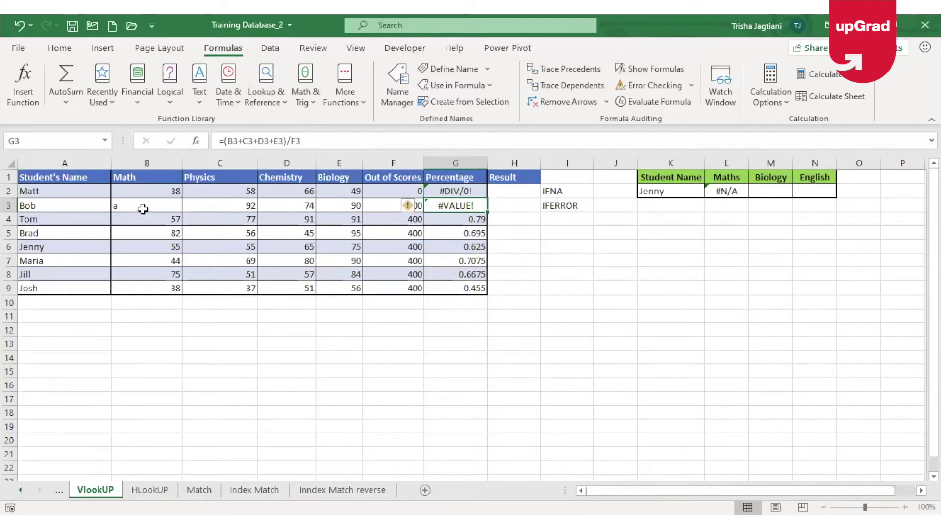
{"action": "left_click", "coordinate": [381, 206]}
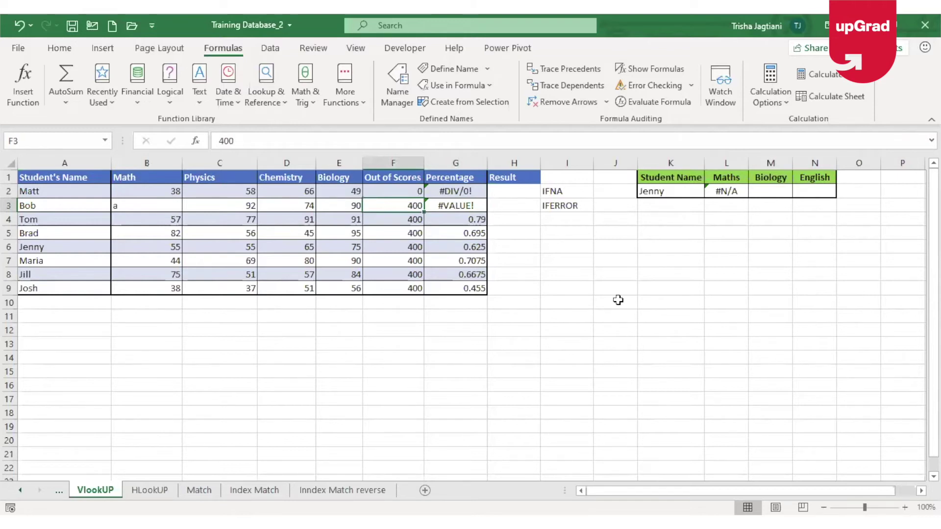
{"action": "key", "text": "Right"}
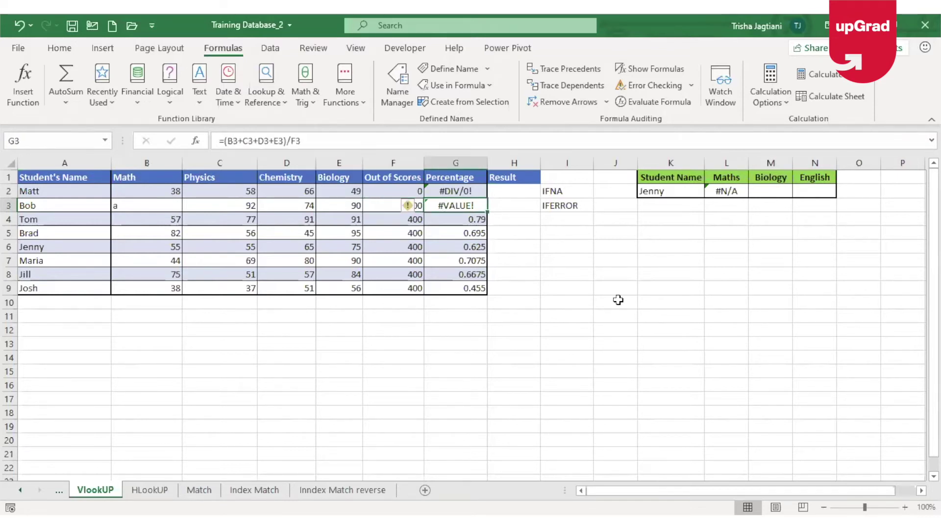
{"action": "left_click", "coordinate": [148, 207]}
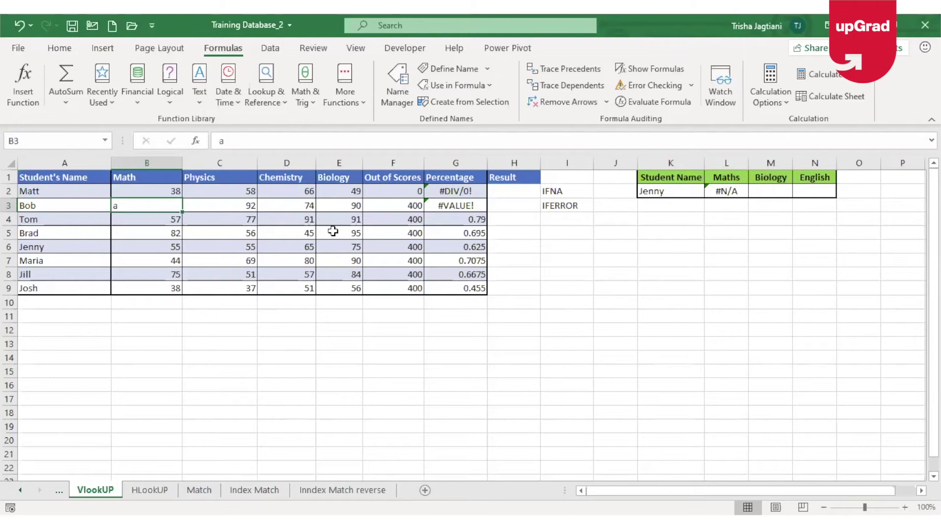
{"action": "key", "text": "Right"}
{"action": "key", "text": "Right"}
{"action": "key", "text": "Right"}
{"action": "key", "text": "Right"}
{"action": "key", "text": "Right"}
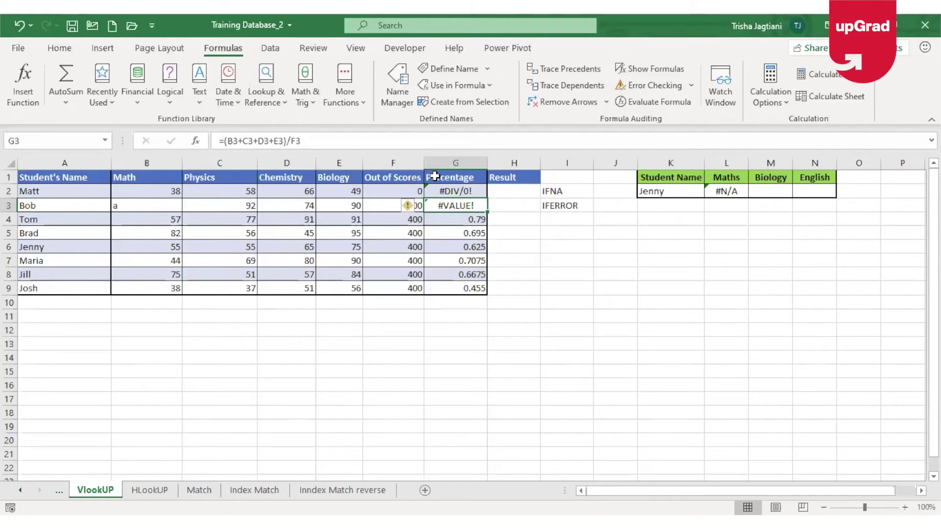
{"action": "left_click", "coordinate": [526, 191]}
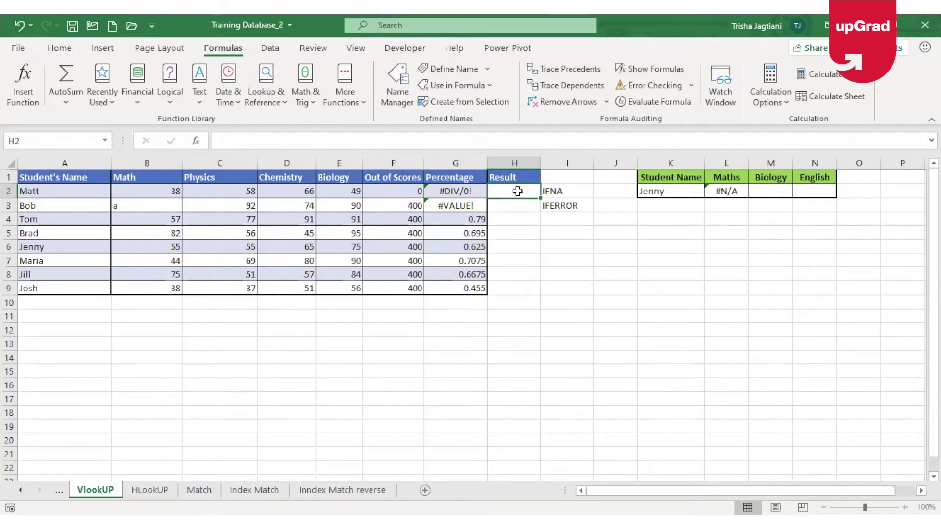
{"action": "left_click", "coordinate": [458, 196]}
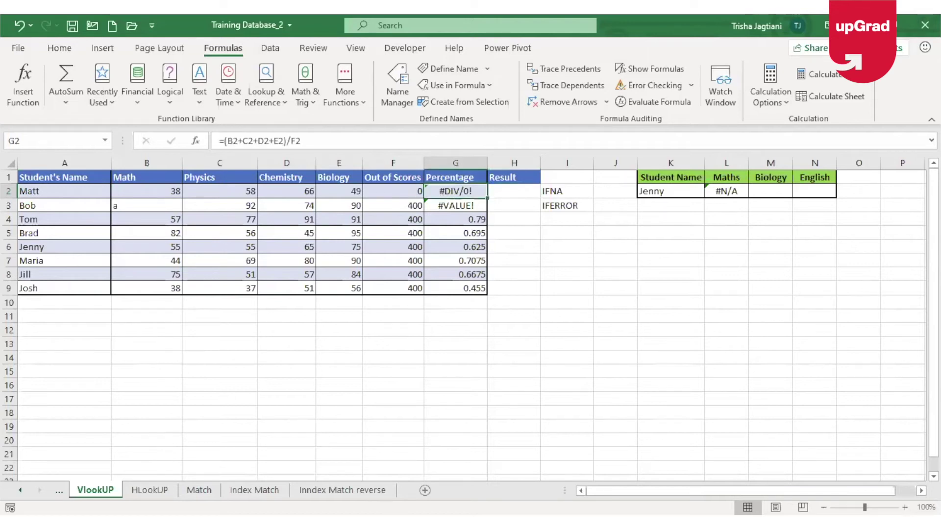
Enter =IFERROR(G2,0) in H2 so the #DIV/0! percentage shows as 0.
{"action": "left_click", "coordinate": [514, 191]}
{"action": "type", "text": "=i"}
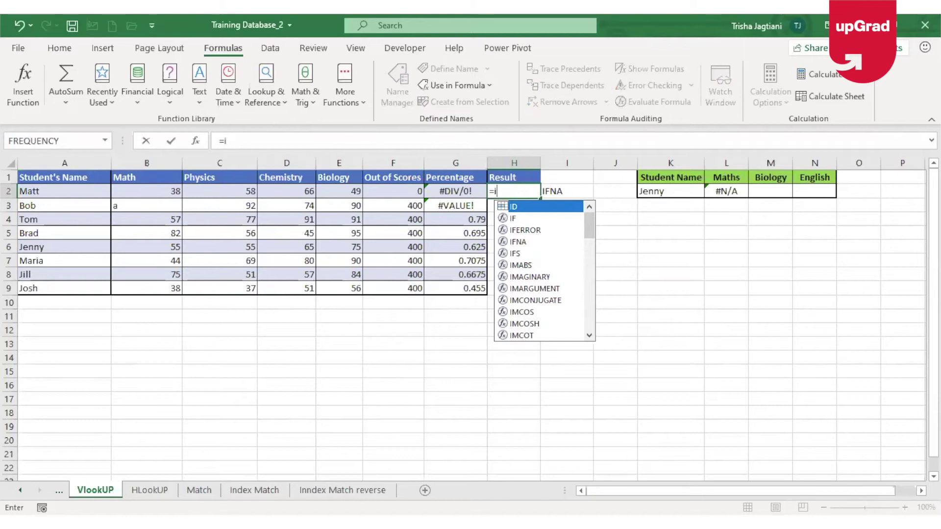
{"action": "type", "text": "fe"}
{"action": "key", "text": "Tab"}
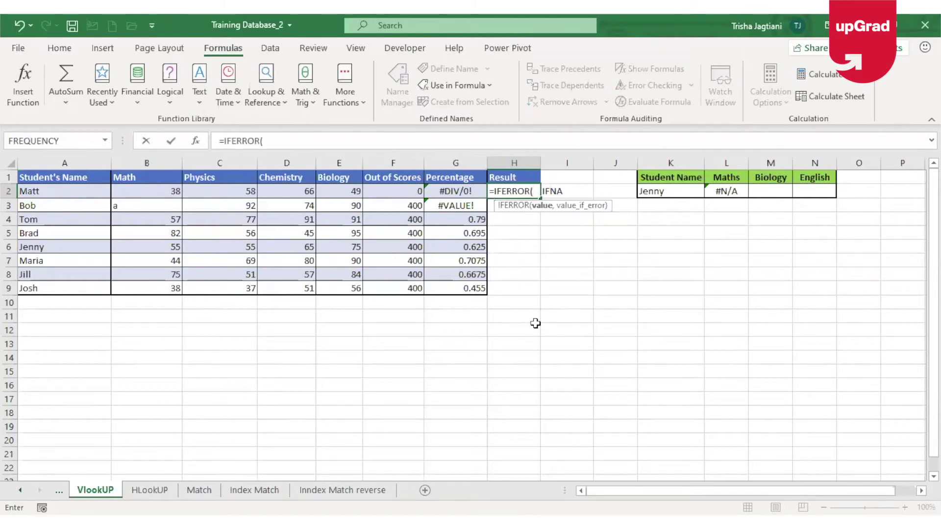
{"action": "left_click", "coordinate": [458, 191]}
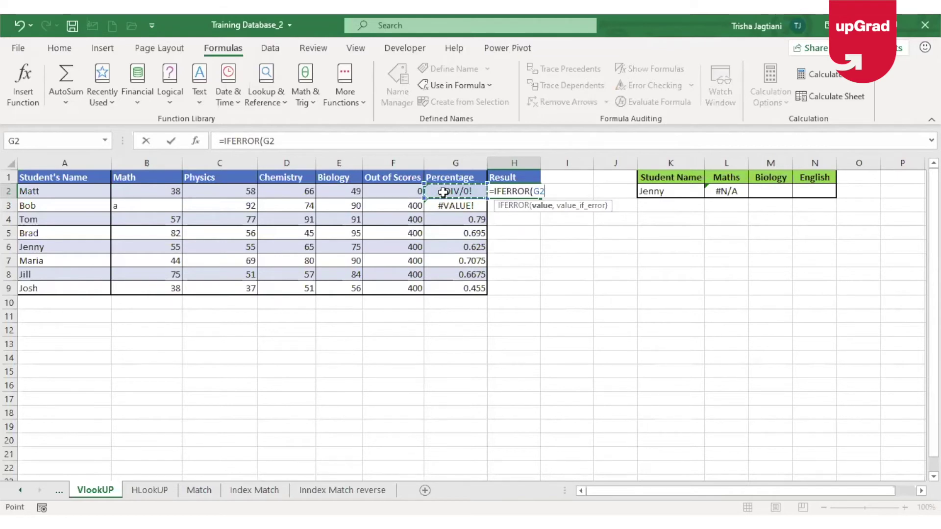
{"action": "type", "text": ","}
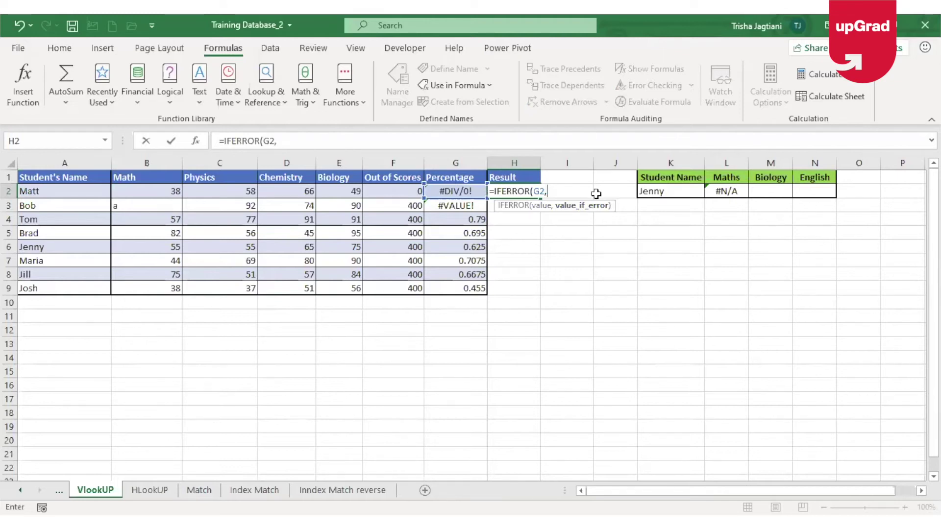
{"action": "type", "text": "0)"}
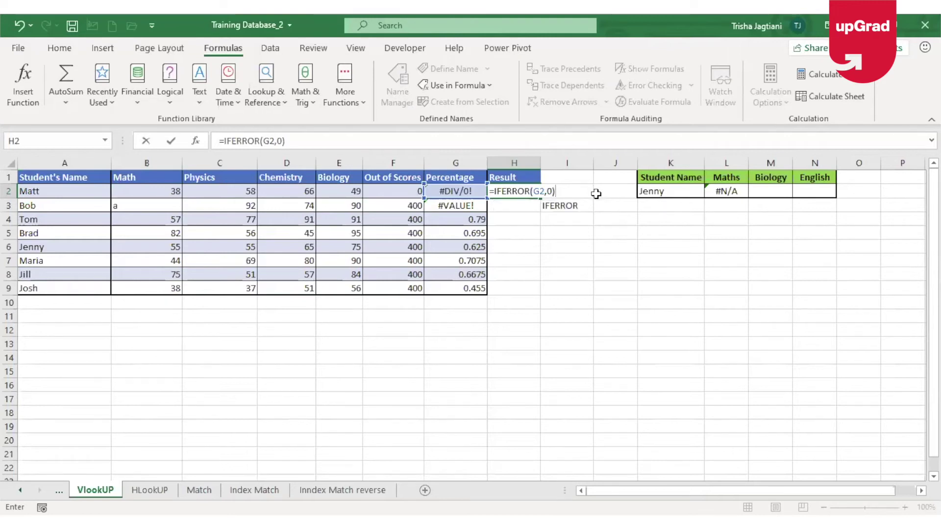
{"action": "key", "text": "Return"}
{"action": "left_click", "coordinate": [528, 190]}
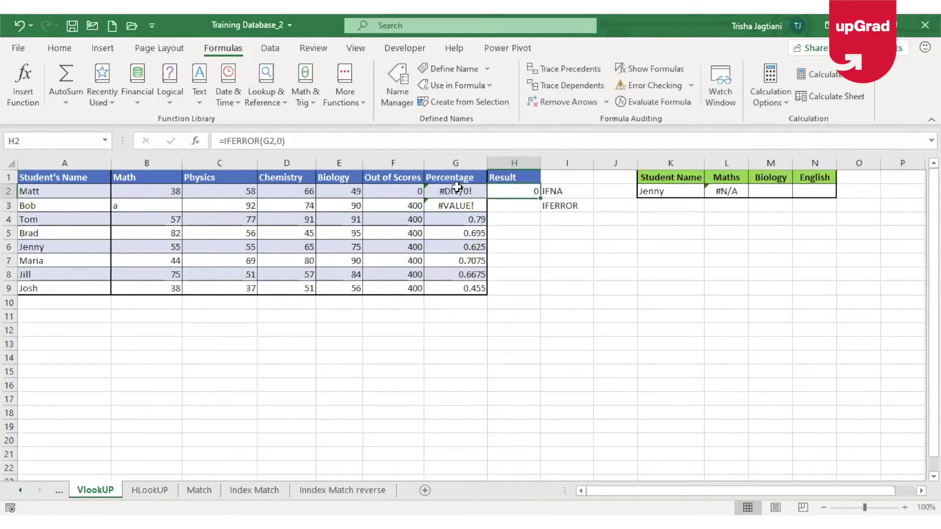
{"action": "left_click", "coordinate": [456, 189]}
{"action": "left_click", "coordinate": [503, 190]}
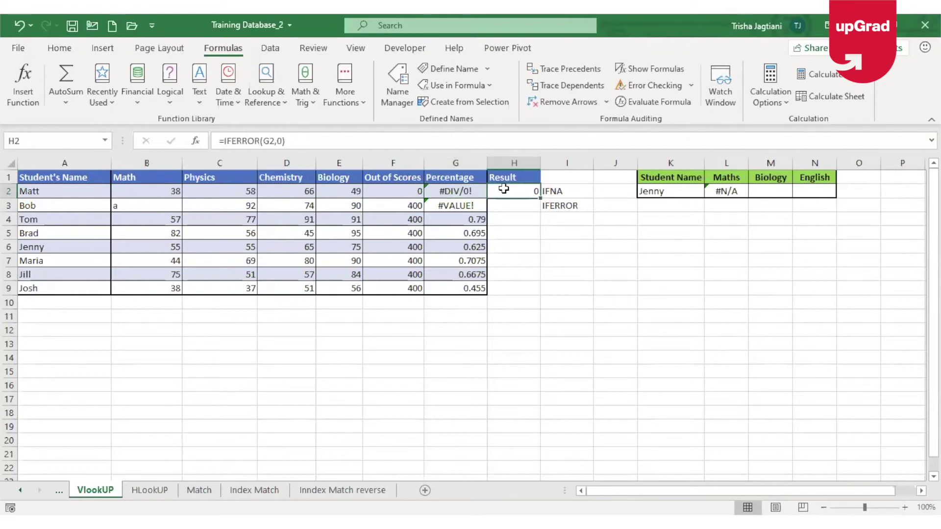
{"action": "double_click", "coordinate": [540, 198]}
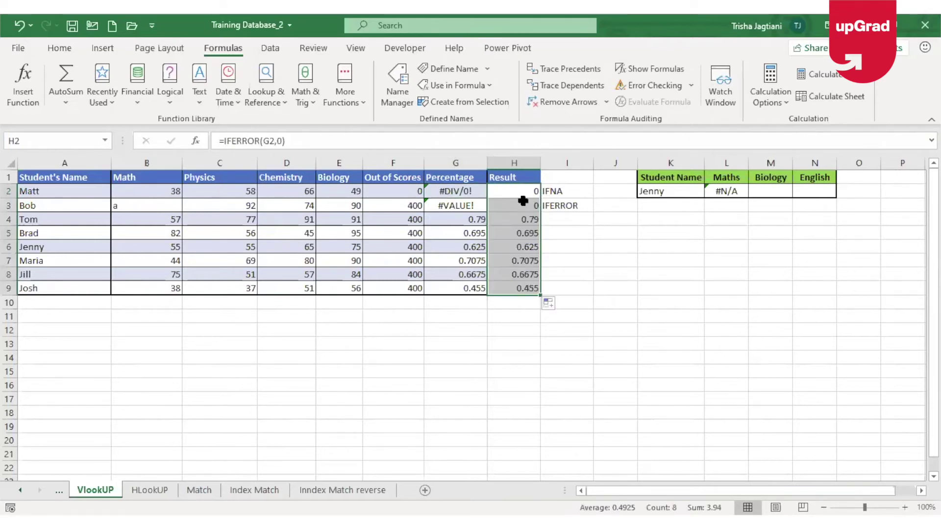
{"action": "left_click", "coordinate": [533, 206]}
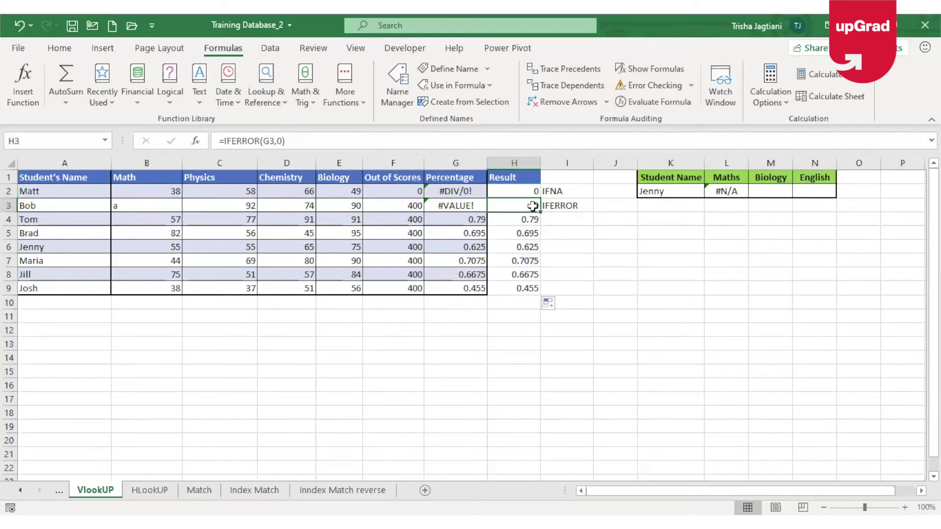
{"action": "key", "text": "Left"}
{"action": "key", "text": "Right"}
{"action": "key", "text": "Down"}
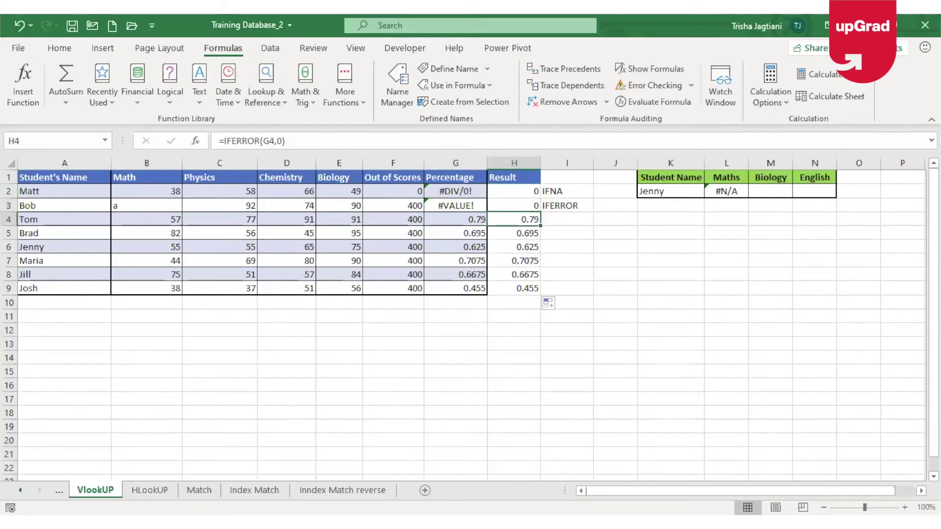
{"action": "key", "text": "Left"}
{"action": "key", "text": "Right"}
{"action": "key", "text": "Left"}
{"action": "key", "text": "Right"}
{"action": "key", "text": "Down"}
{"action": "key", "text": "Down"}
{"action": "key", "text": "Down"}
{"action": "key", "text": "Down"}
{"action": "key", "text": "Down"}
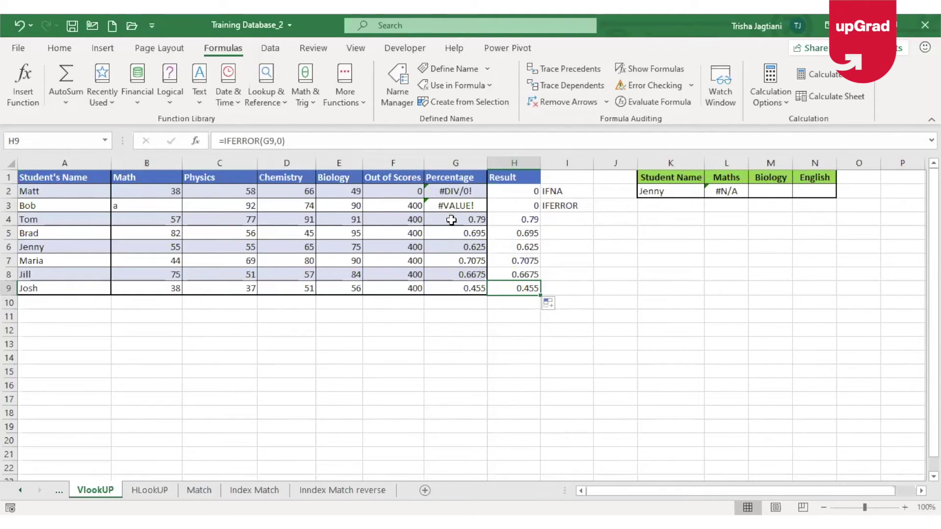
{"action": "left_click", "coordinate": [450, 219]}
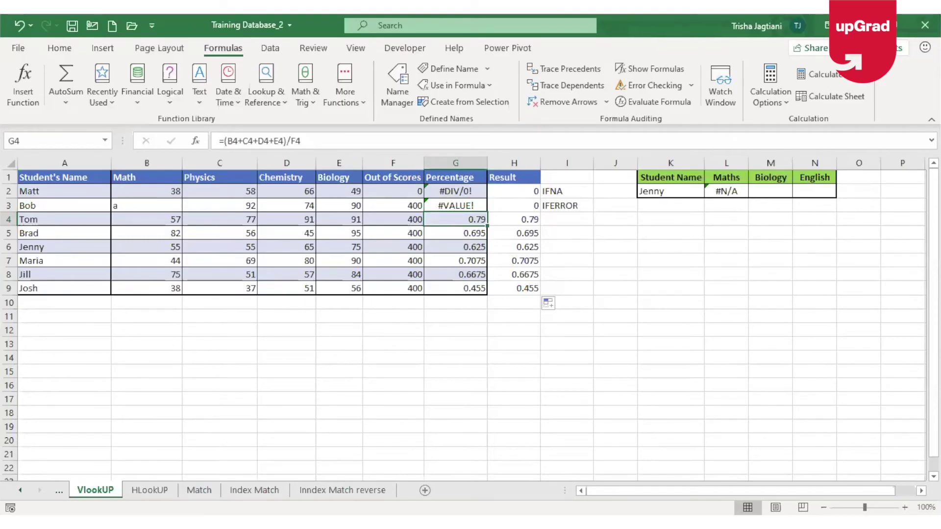
{"action": "left_click", "coordinate": [562, 191]}
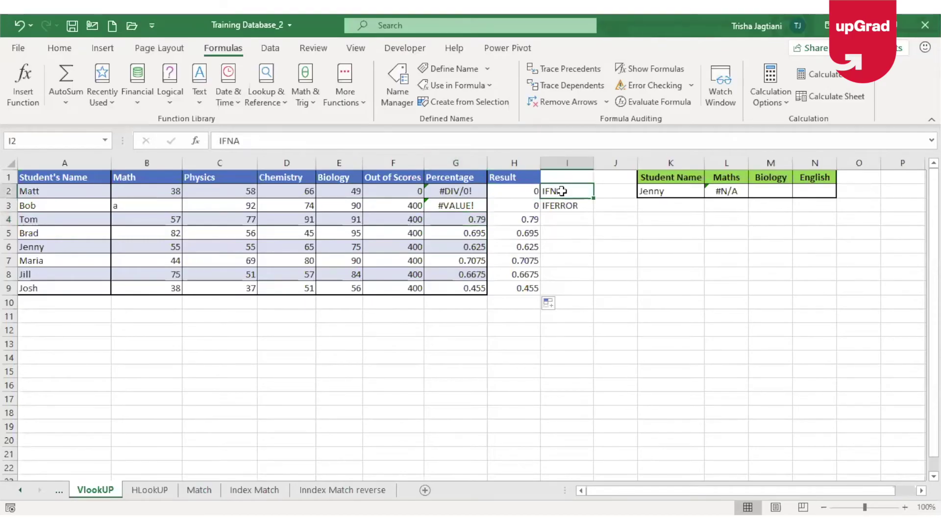
{"action": "left_click", "coordinate": [735, 205]}
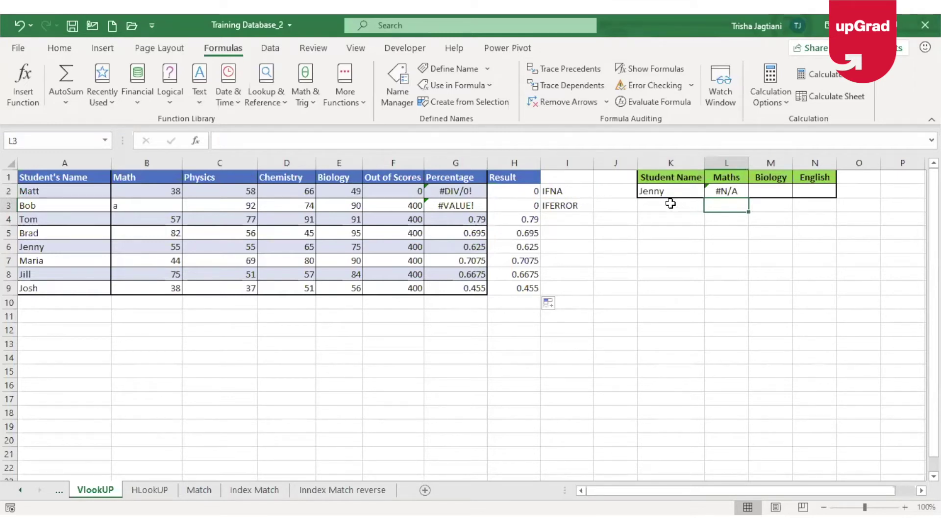
{"action": "left_click", "coordinate": [732, 189]}
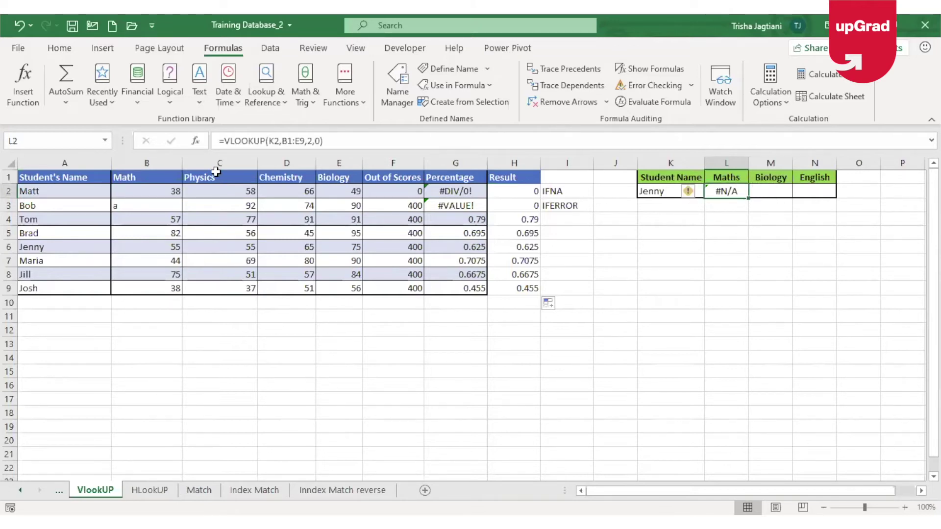
{"action": "left_click", "coordinate": [730, 177]}
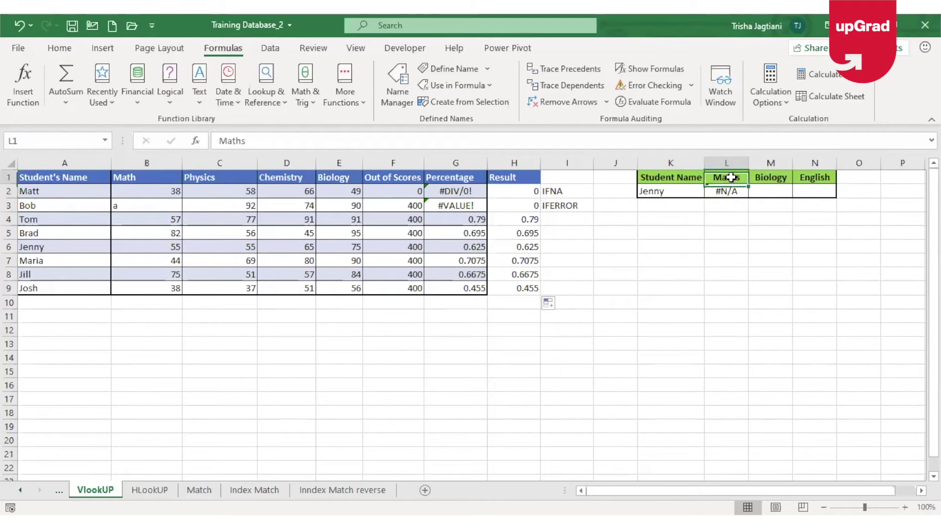
{"action": "left_click", "coordinate": [50, 247]}
{"action": "left_click", "coordinate": [159, 176]}
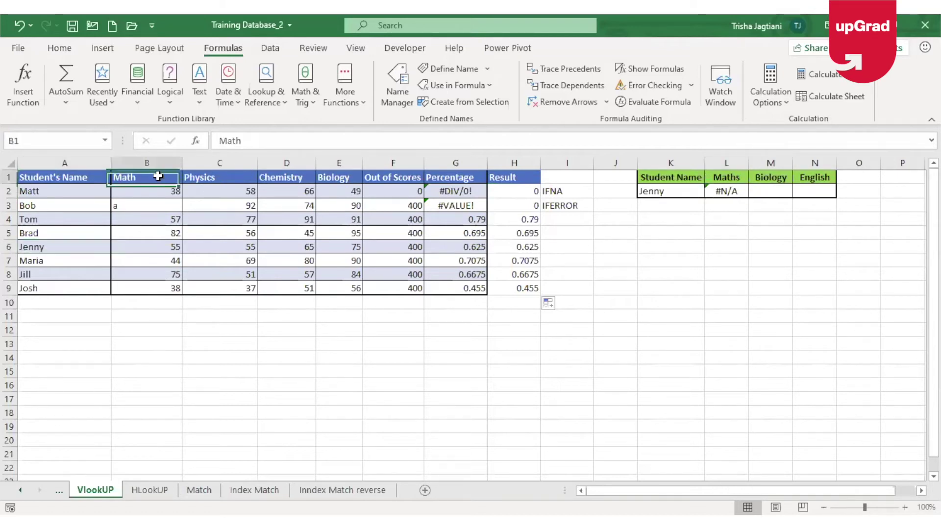
{"action": "left_click", "coordinate": [726, 191]}
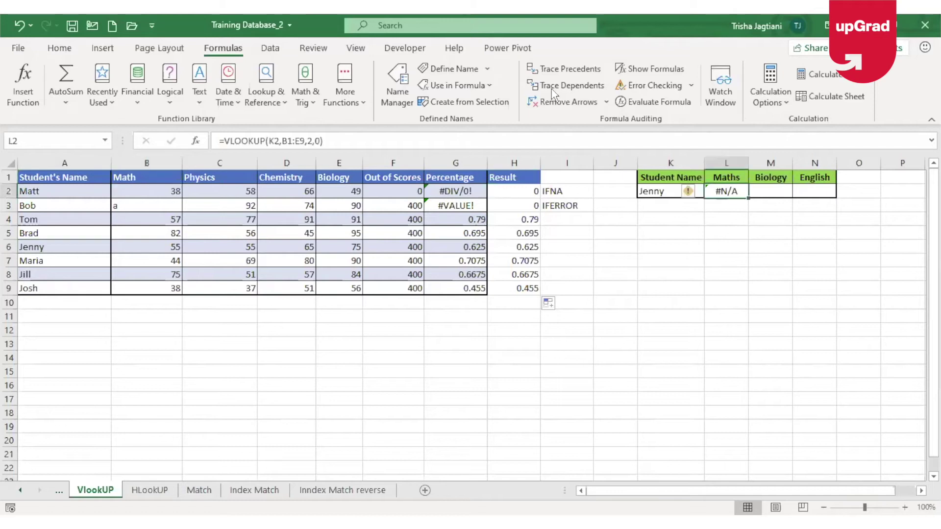
{"action": "left_click", "coordinate": [283, 140]}
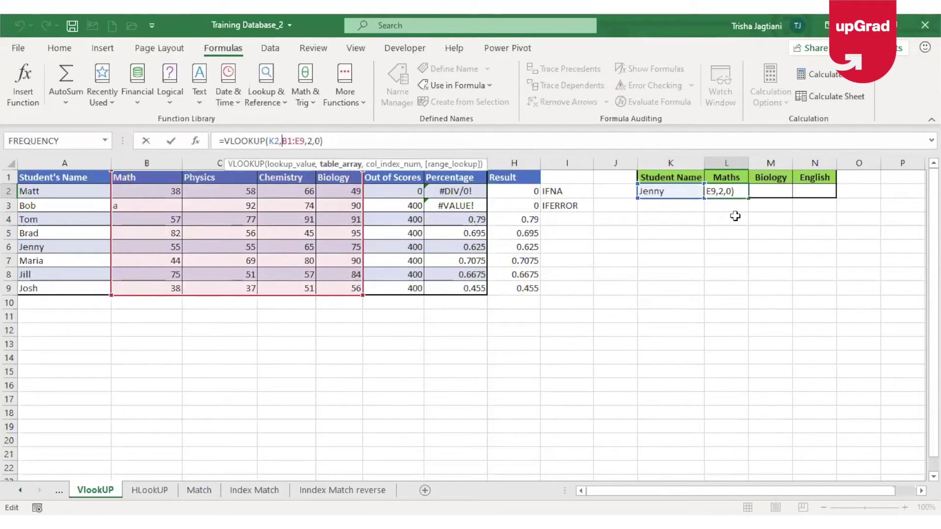
{"action": "key", "text": "Return"}
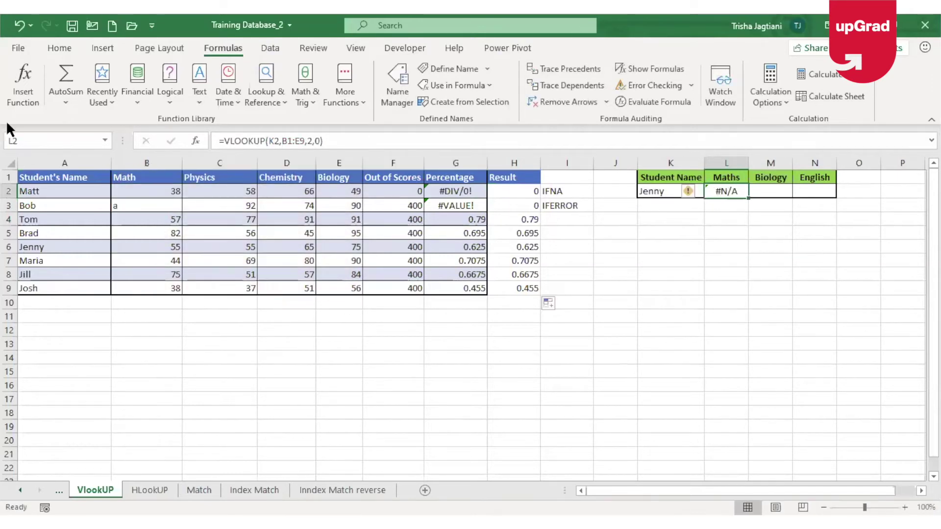
{"action": "left_click", "coordinate": [785, 192]}
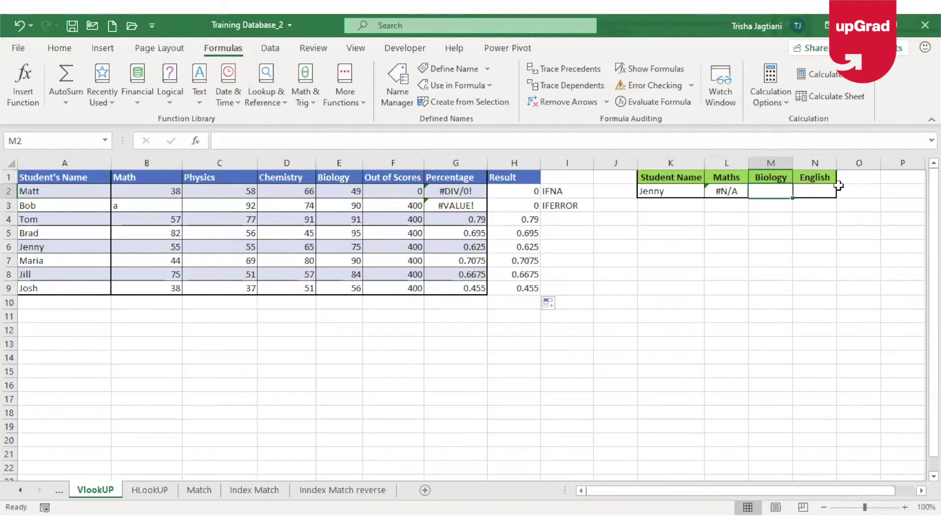
{"action": "left_click", "coordinate": [823, 191]}
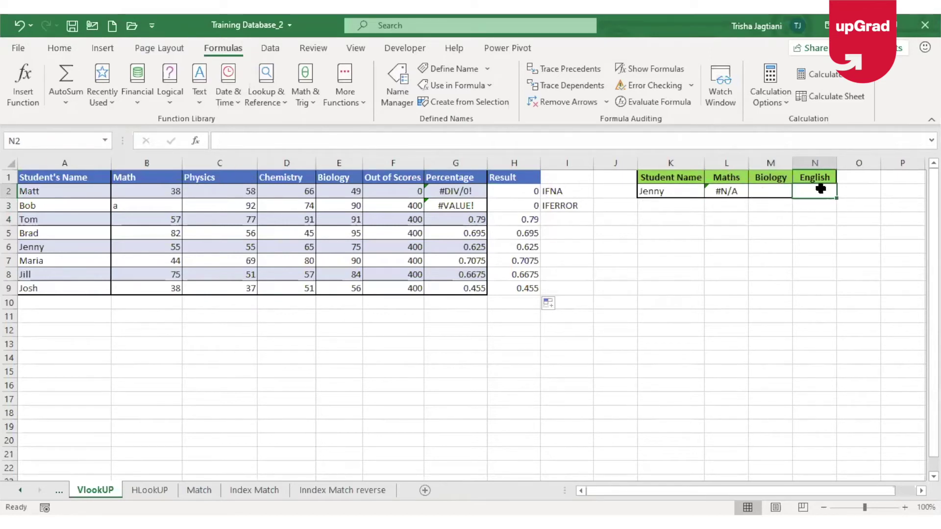
{"action": "type", "text": "="}
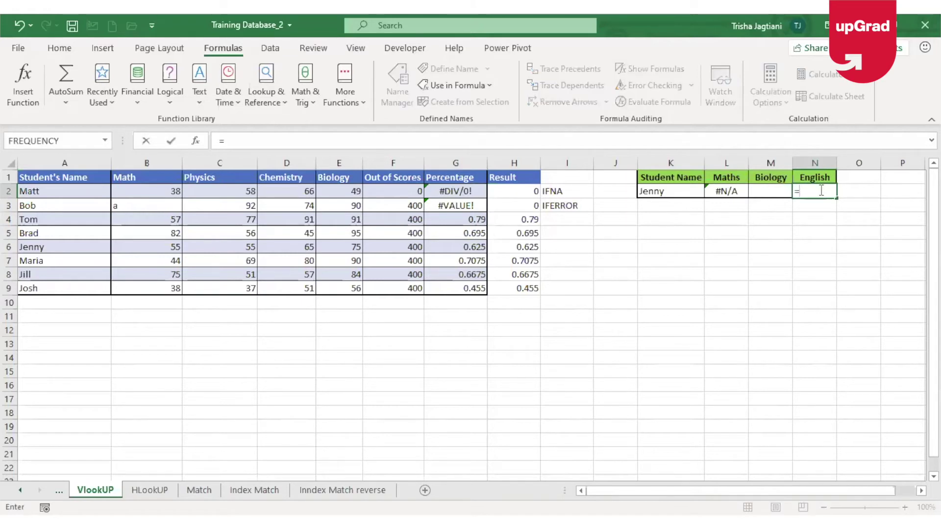
{"action": "key", "text": "Escape"}
{"action": "key", "text": "Left"}
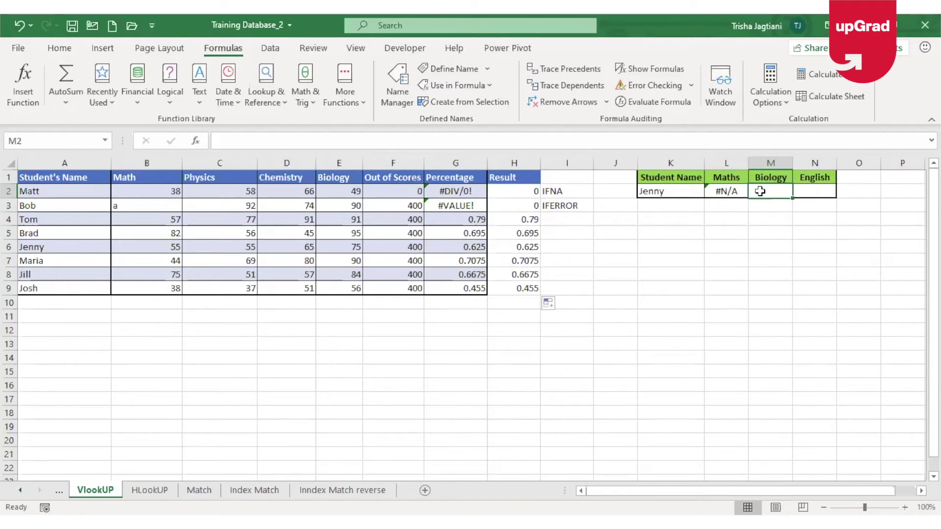
{"action": "left_click", "coordinate": [719, 196]}
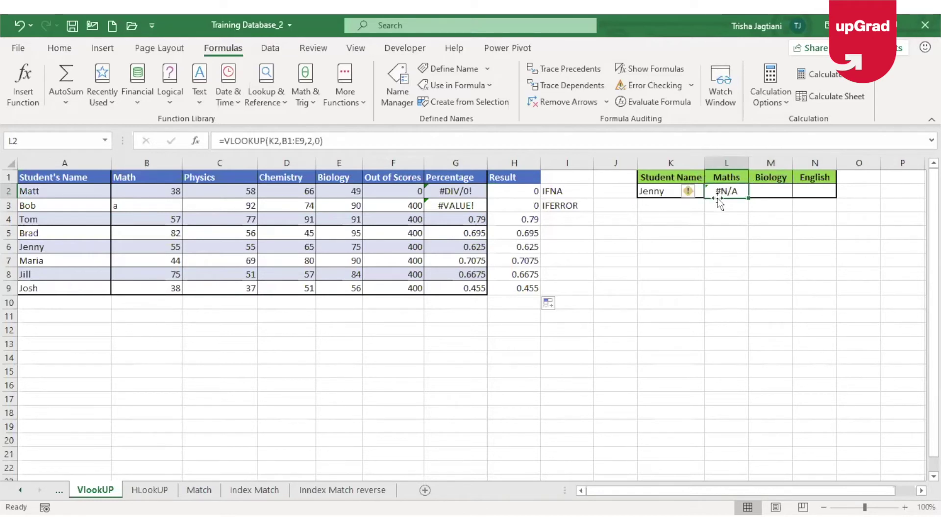
Enter =IFNA(L2,"Data not available") in L3 and recheck the formula.
{"action": "left_click", "coordinate": [719, 206]}
{"action": "type", "text": "="}
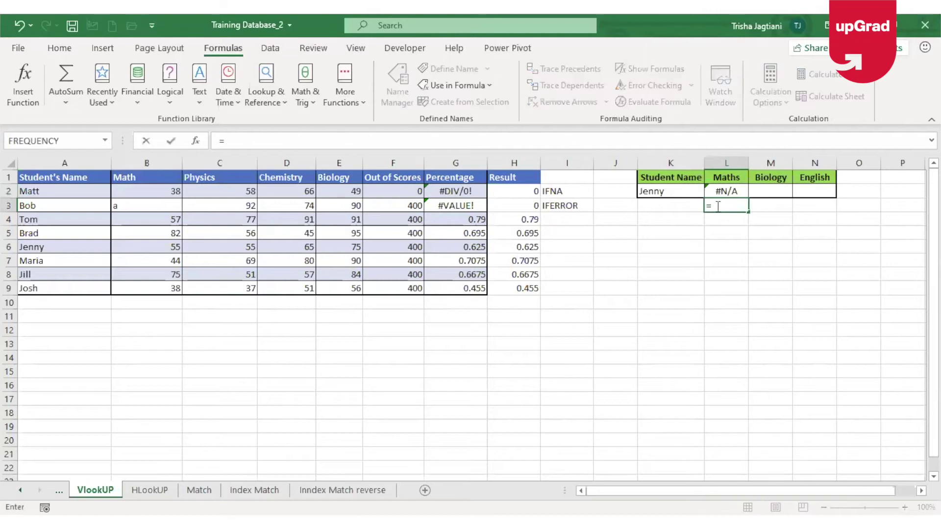
{"action": "type", "text": "if"}
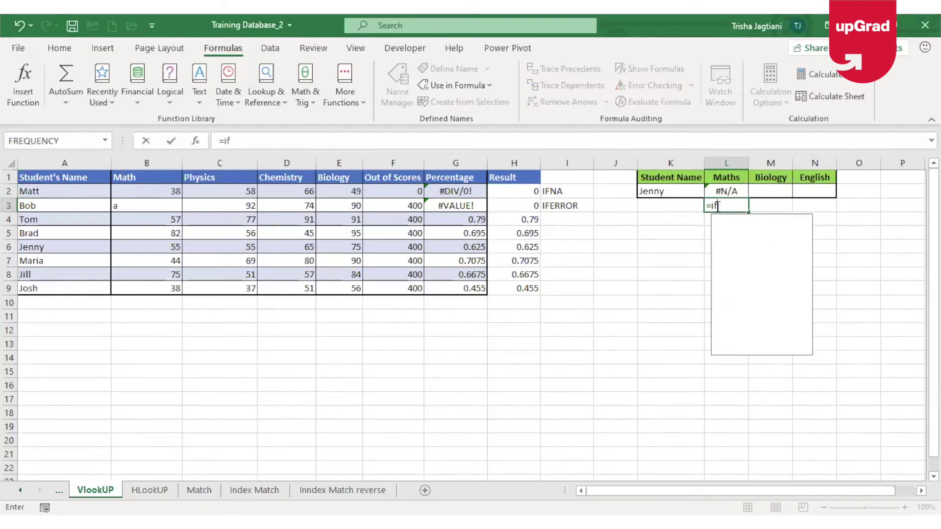
{"action": "type", "text": "na"}
{"action": "key", "text": "Tab"}
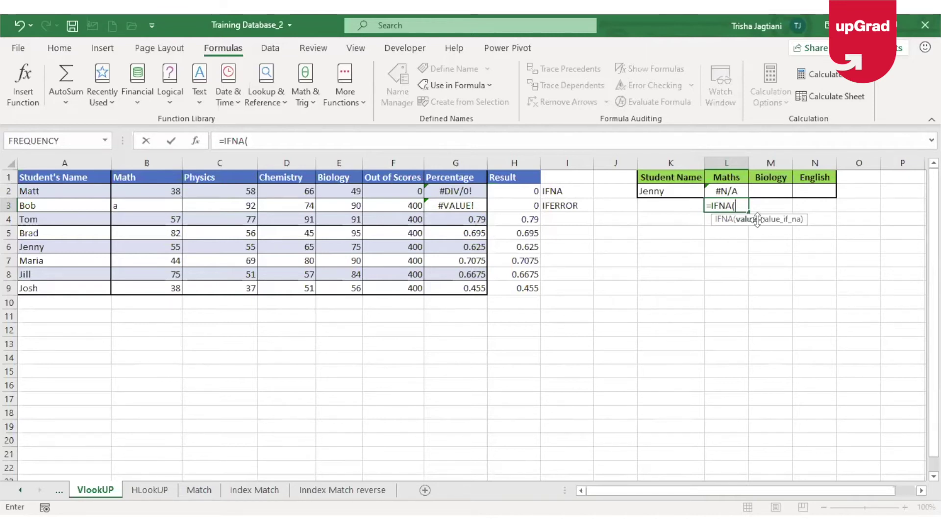
{"action": "left_click", "coordinate": [731, 190]}
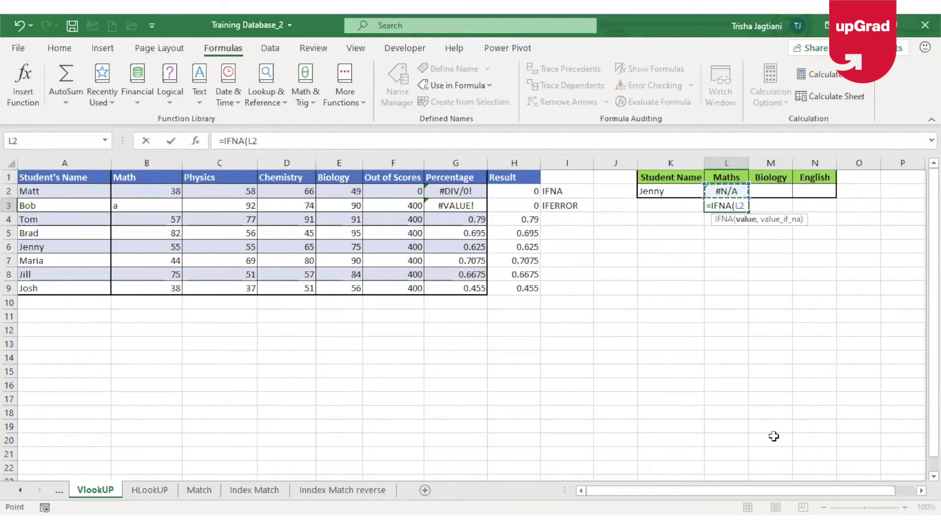
{"action": "type", "text": ",\"Data"}
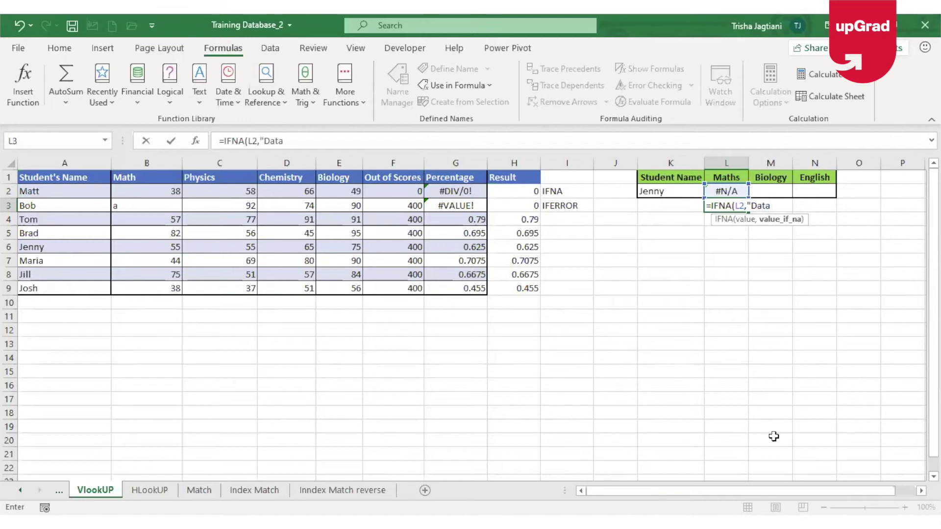
{"action": "type", "text": " not available"}
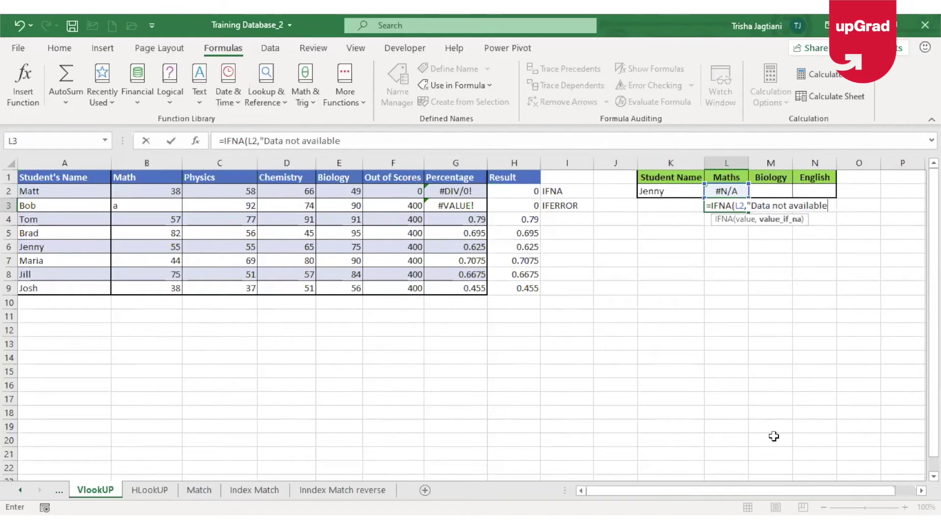
{"action": "type", "text": "\")"}
{"action": "key", "text": "Return"}
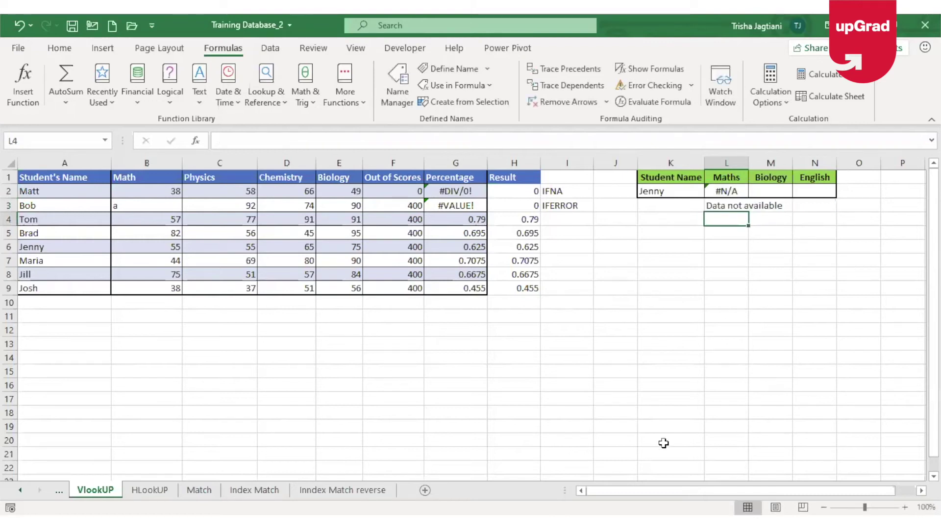
{"action": "left_click", "coordinate": [720, 206]}
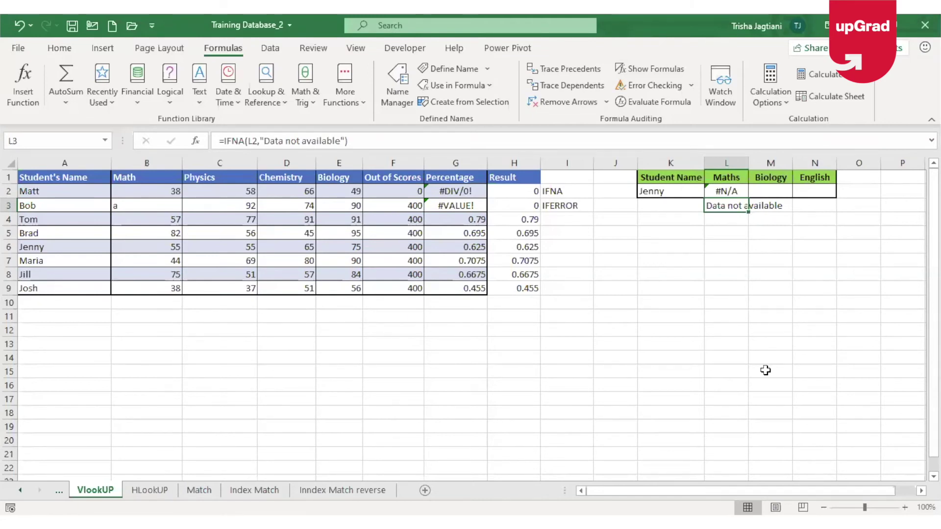
Switch to the 'Vlookup & Vlookup with Match' sheet and select G2, the first Tentative DOJ cell.
{"action": "left_click", "coordinate": [18, 491]}
{"action": "left_click", "coordinate": [18, 492]}
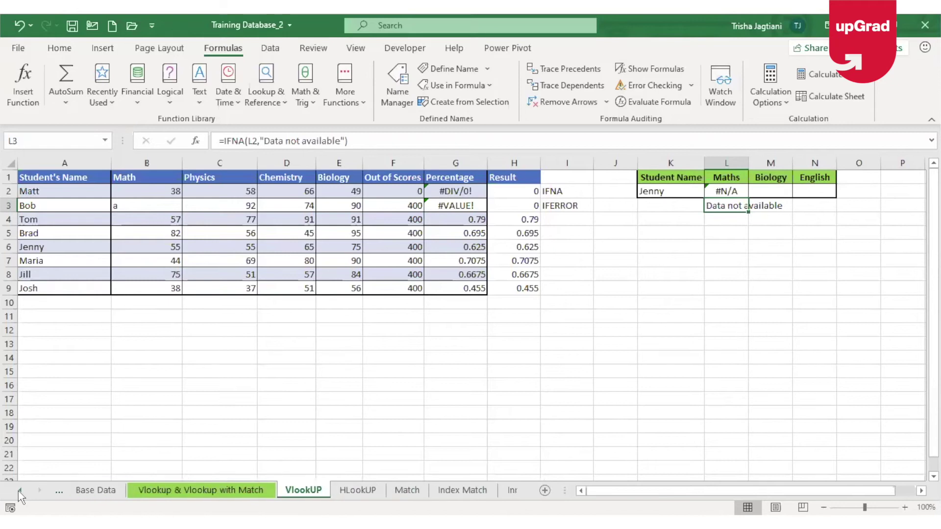
{"action": "left_click", "coordinate": [19, 491]}
{"action": "left_click", "coordinate": [19, 492]}
{"action": "left_click", "coordinate": [19, 491]}
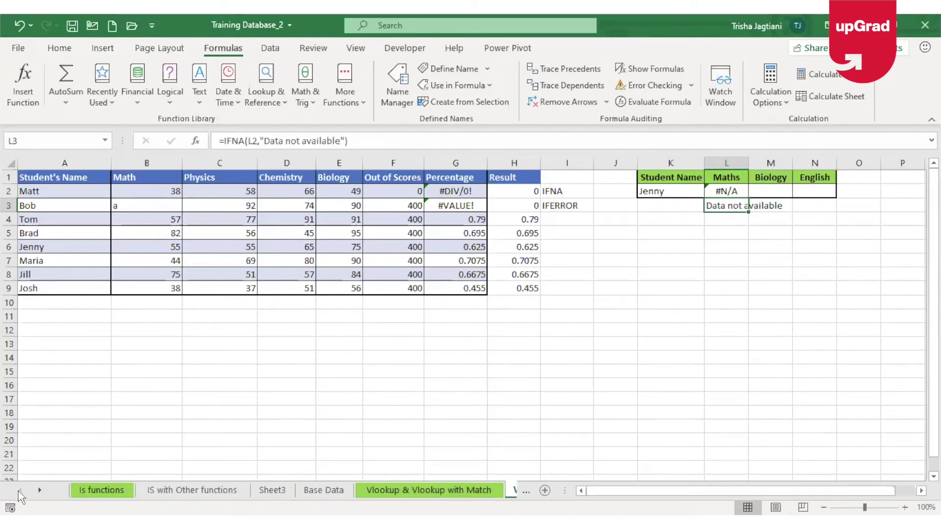
{"action": "left_click", "coordinate": [392, 491]}
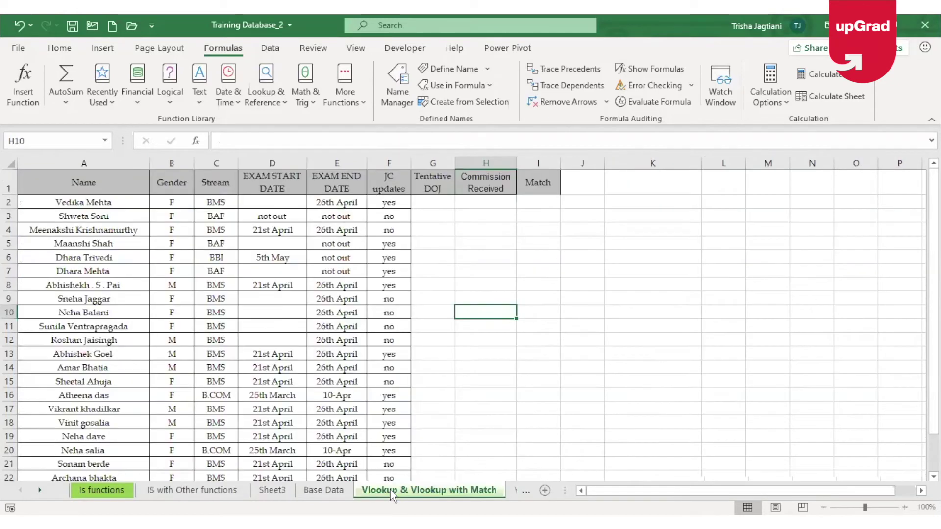
{"action": "left_click", "coordinate": [429, 203]}
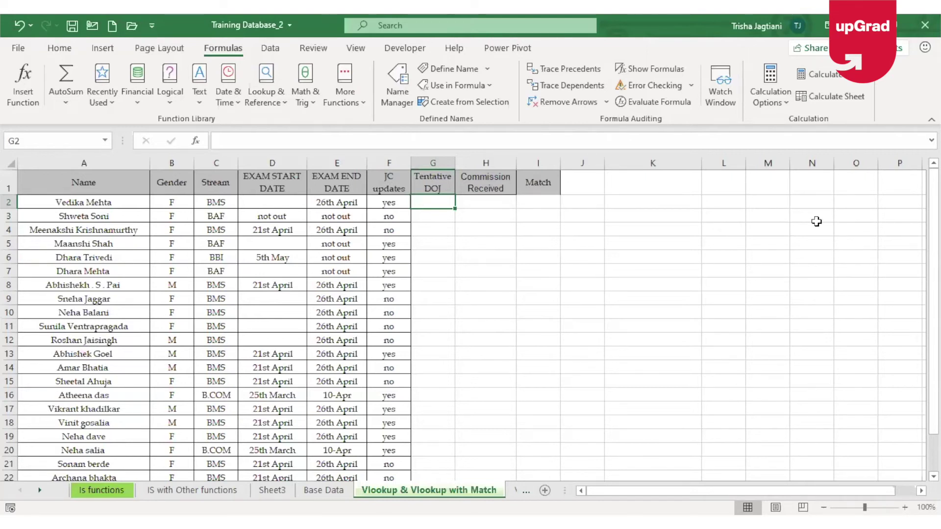
{"action": "type", "text": "="}
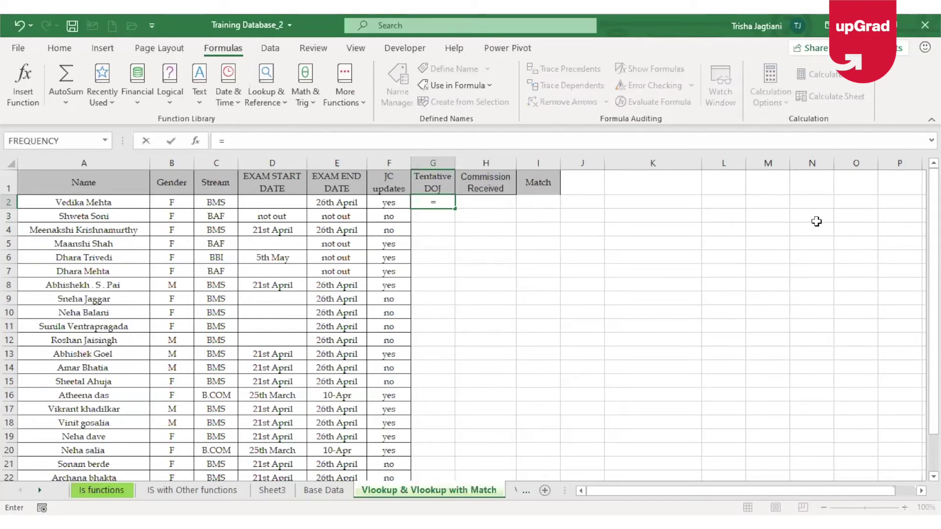
{"action": "type", "text": "VLOOKUP("}
{"action": "key", "text": "Escape"}
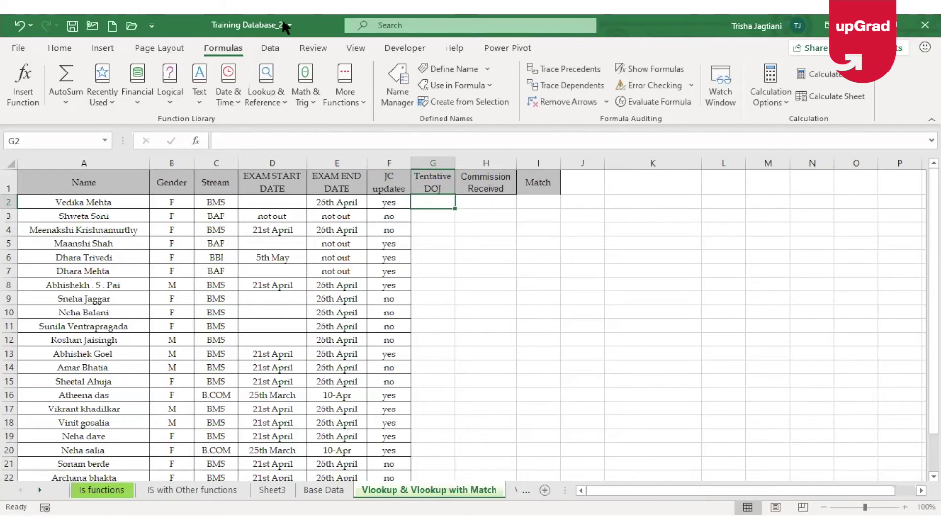
Turn on Wrap Text for G2 and begin a =VLOOKUP( formula there.
{"action": "left_click", "coordinate": [61, 48]}
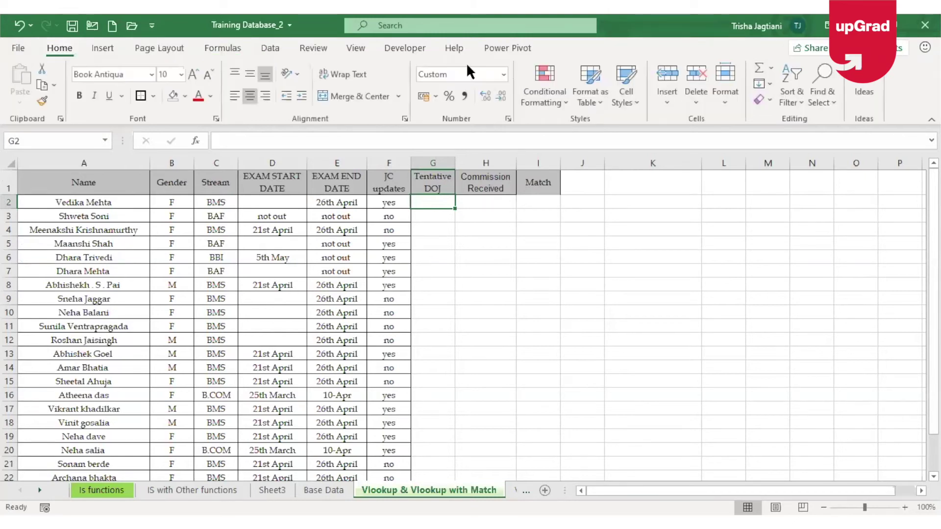
{"action": "left_click", "coordinate": [341, 79]}
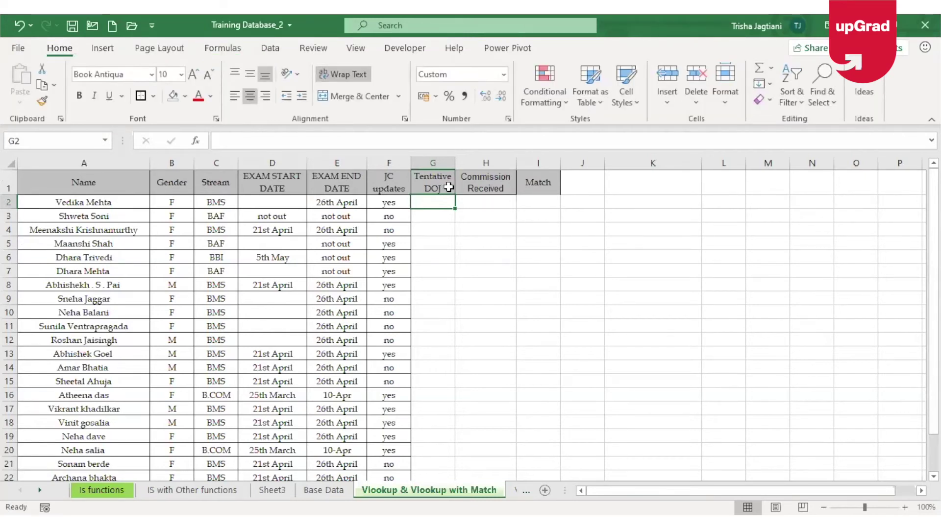
{"action": "type", "text": "="}
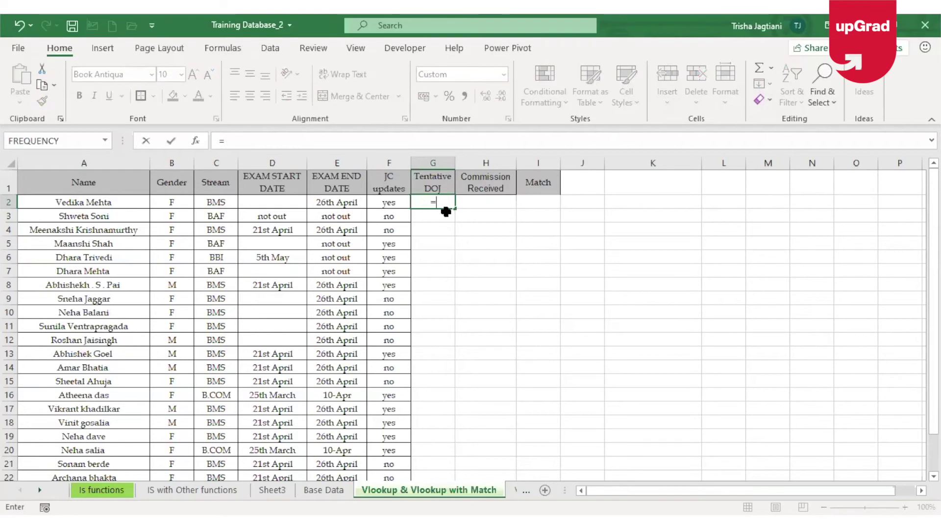
{"action": "type", "text": "VLOOKUP("}
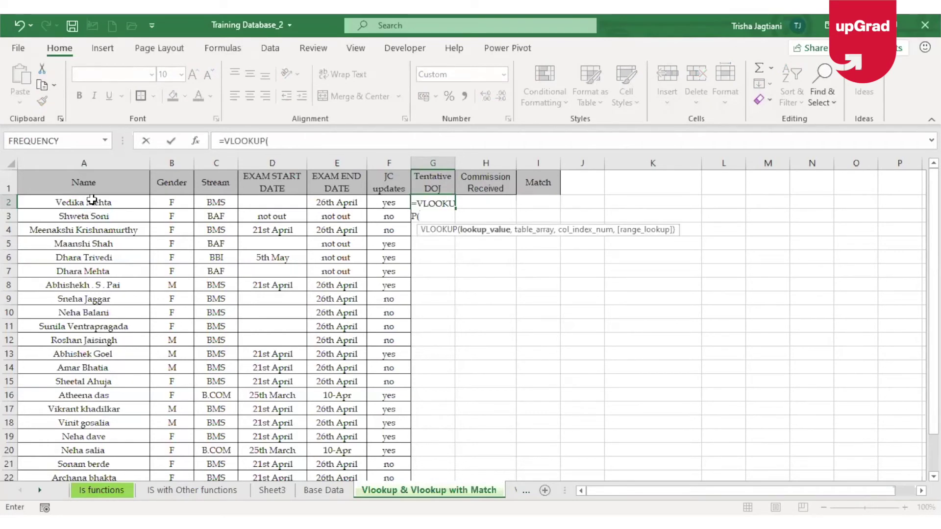
Complete =VLOOKUP(A2,Table2[#All],7,0) in G2 using the whole Base Data table, returning 22-Mar.
{"action": "left_click", "coordinate": [92, 201]}
{"action": "type", "text": ","}
{"action": "left_click", "coordinate": [303, 488]}
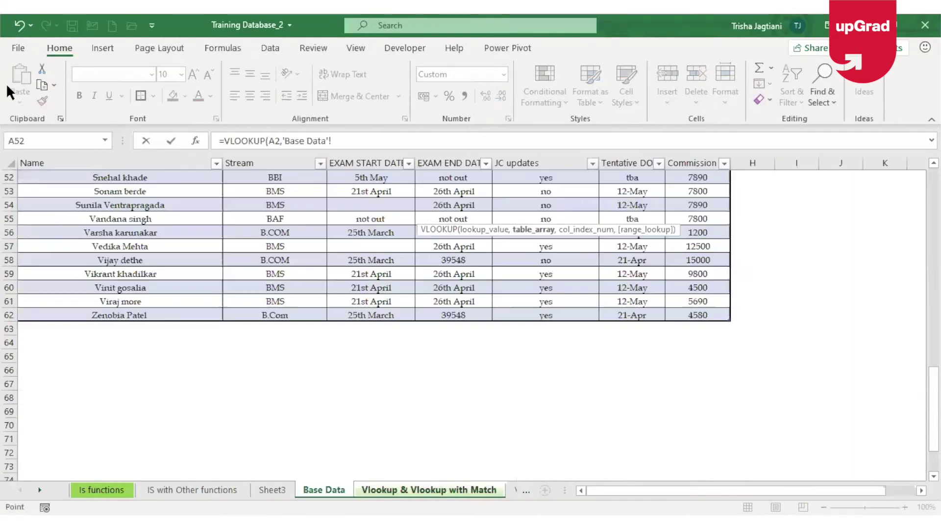
{"action": "left_click", "coordinate": [114, 201]}
{"action": "key", "text": "ctrl+Up"}
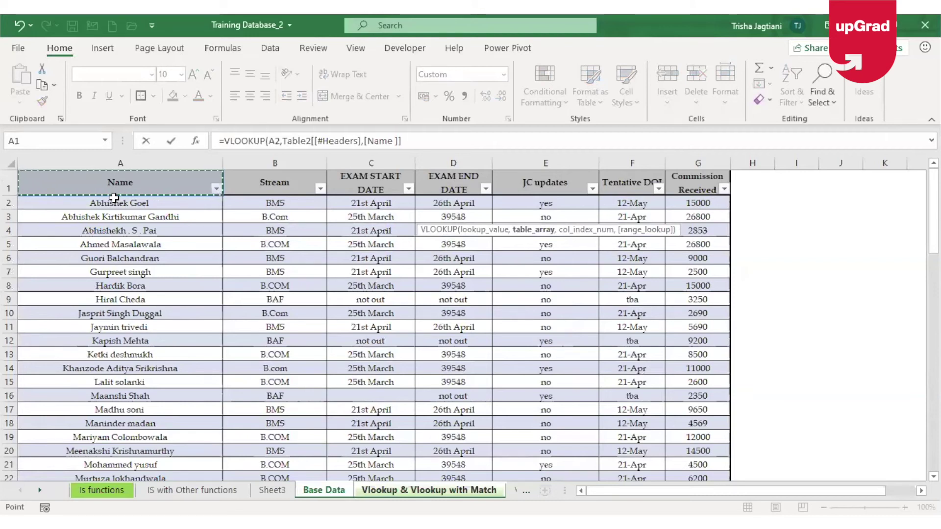
{"action": "key", "text": "ctrl+shift+Down"}
{"action": "key", "text": "ctrl+shift+Right"}
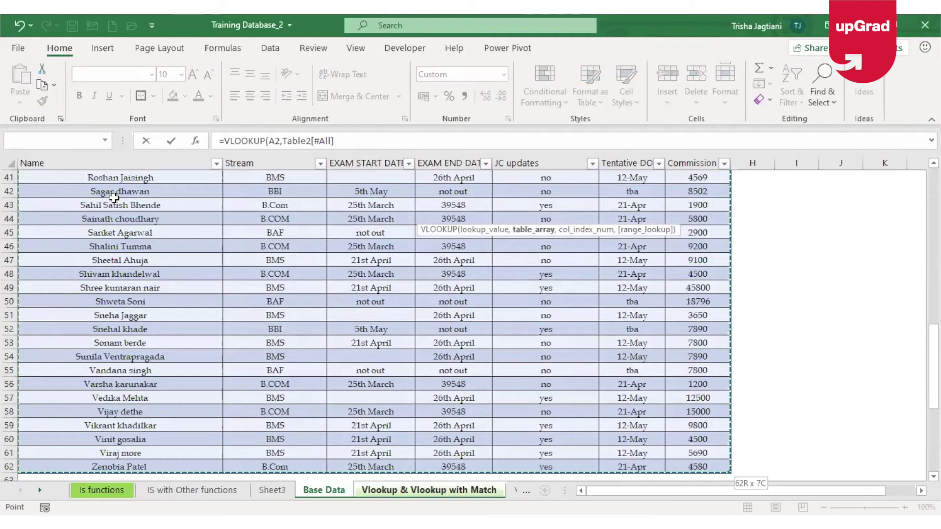
{"action": "type", "text": ","}
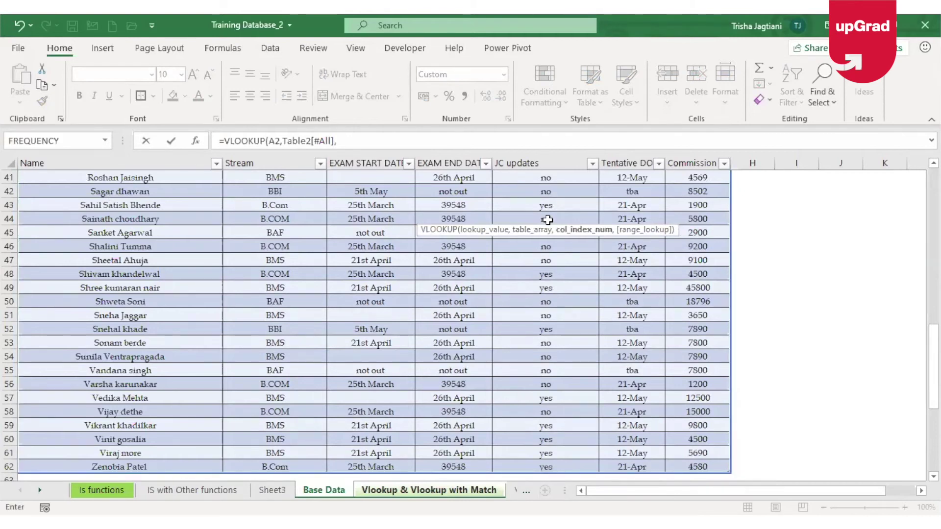
{"action": "type", "text": "7,0)"}
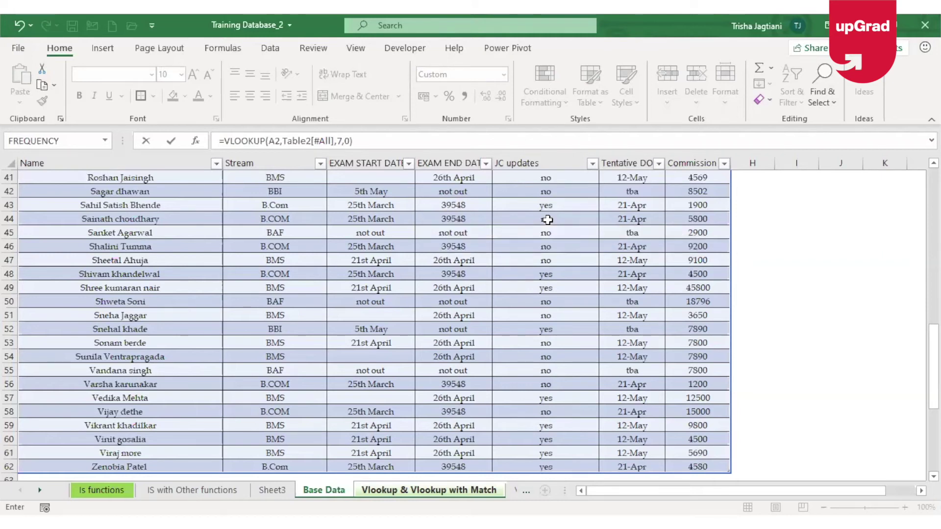
{"action": "key", "text": "Return"}
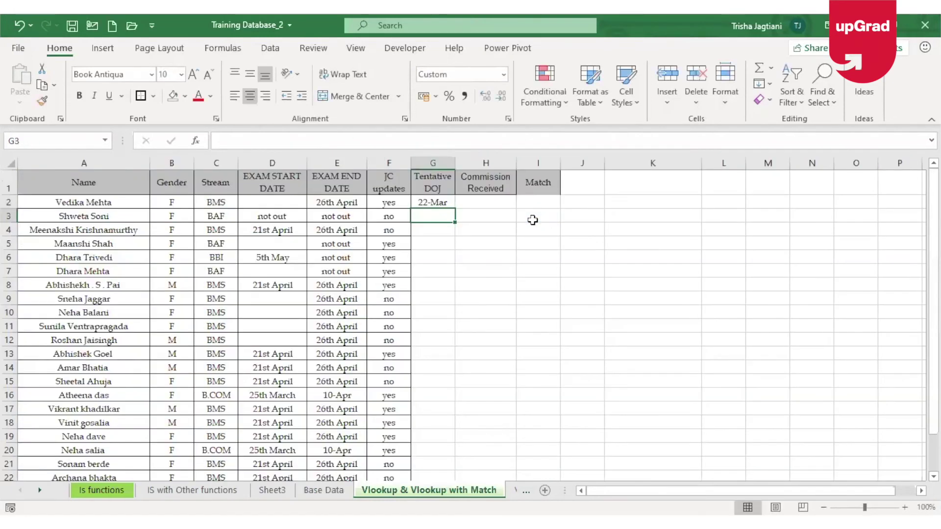
{"action": "left_click", "coordinate": [434, 204]}
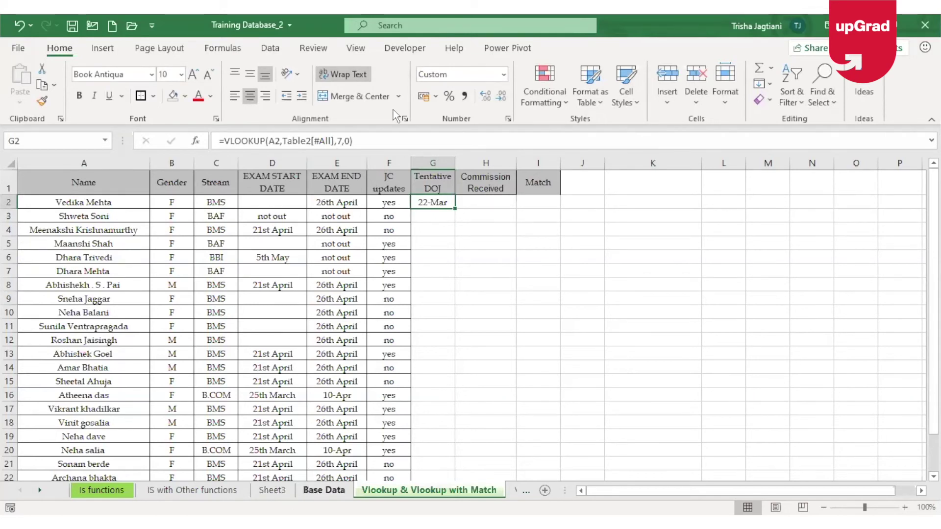
Fill the lookup down column G and review the dates and #N/A results.
{"action": "double_click", "coordinate": [455, 208]}
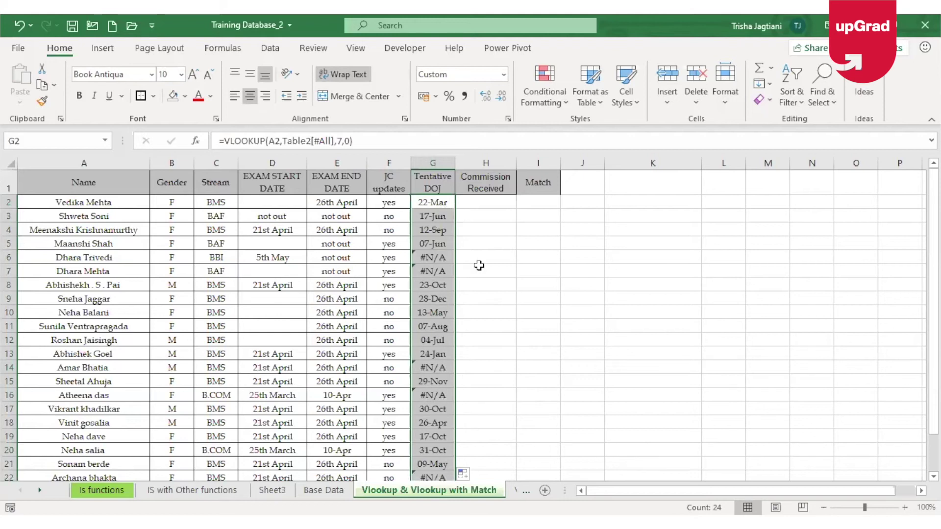
{"action": "left_click", "coordinate": [441, 203]}
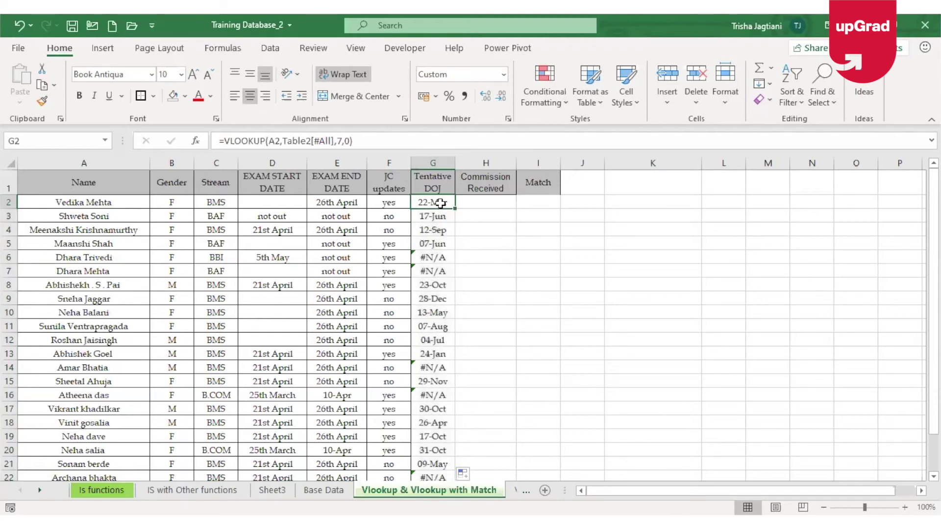
{"action": "key", "text": "Down"}
{"action": "key", "text": "Down"}
{"action": "key", "text": "Down"}
{"action": "key", "text": "Down"}
{"action": "key", "text": "Up"}
{"action": "key", "text": "Up"}
{"action": "key", "text": "Up"}
{"action": "key", "text": "Up"}
{"action": "key", "text": "Up"}
{"action": "key", "text": "Down"}
Copy the student name in A6, whose lookup returned #N/A.
{"action": "left_click", "coordinate": [57, 258]}
{"action": "key", "text": "Down"}
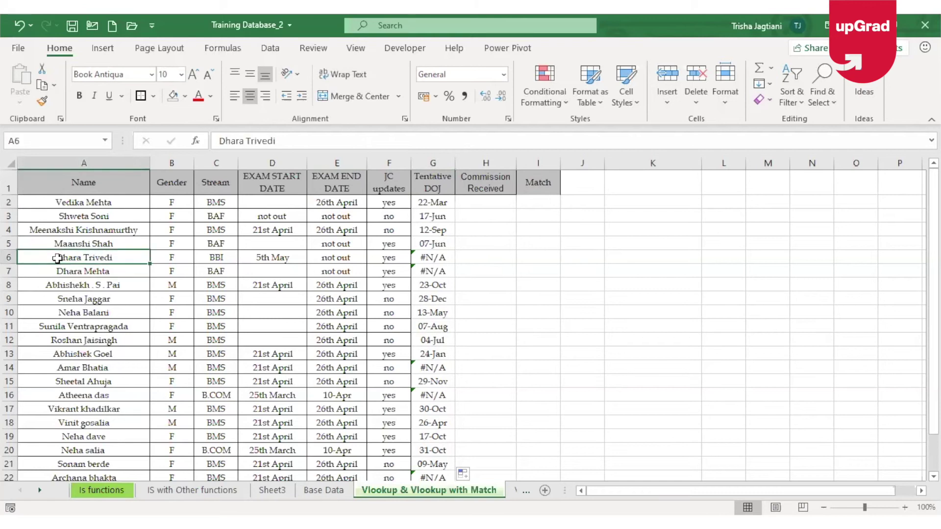
{"action": "key", "text": "ctrl+c"}
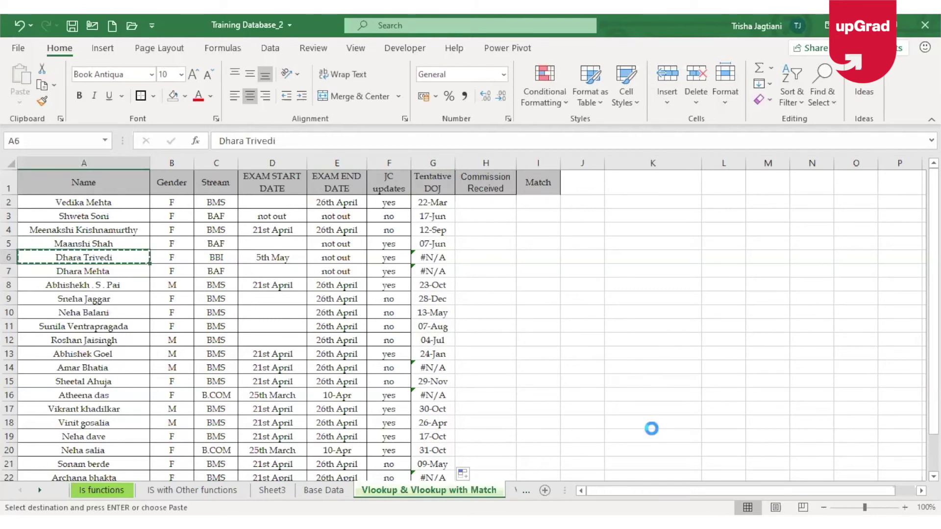
{"action": "left_click", "coordinate": [323, 490]}
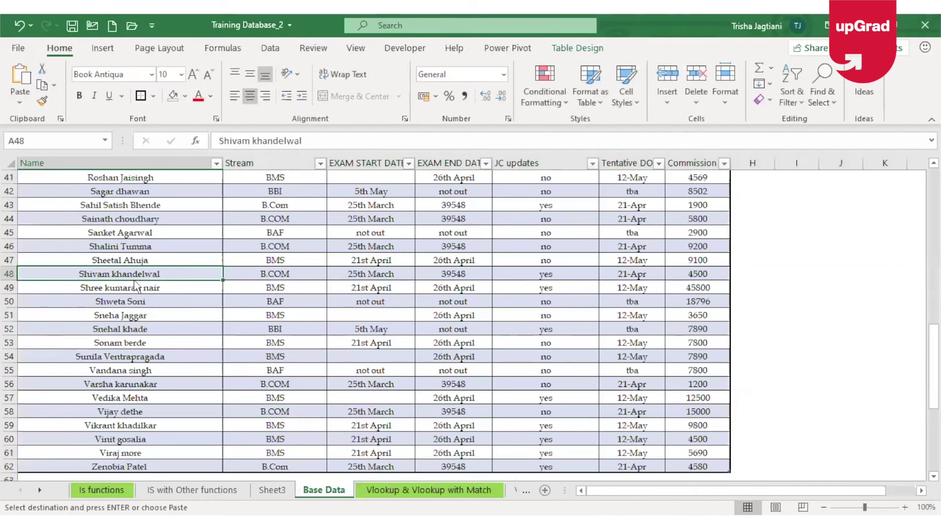
{"action": "key", "text": "ctrl+f"}
{"action": "key", "text": "ctrl+v"}
{"action": "key", "text": "Return"}
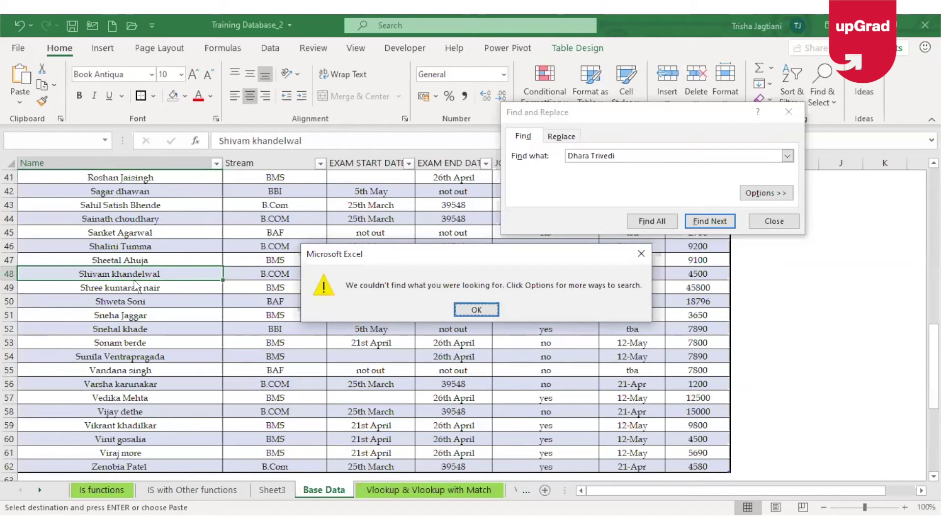
{"action": "key", "text": "Escape"}
{"action": "key", "text": "Escape"}
{"action": "key", "text": "ctrl+Page_Down"}
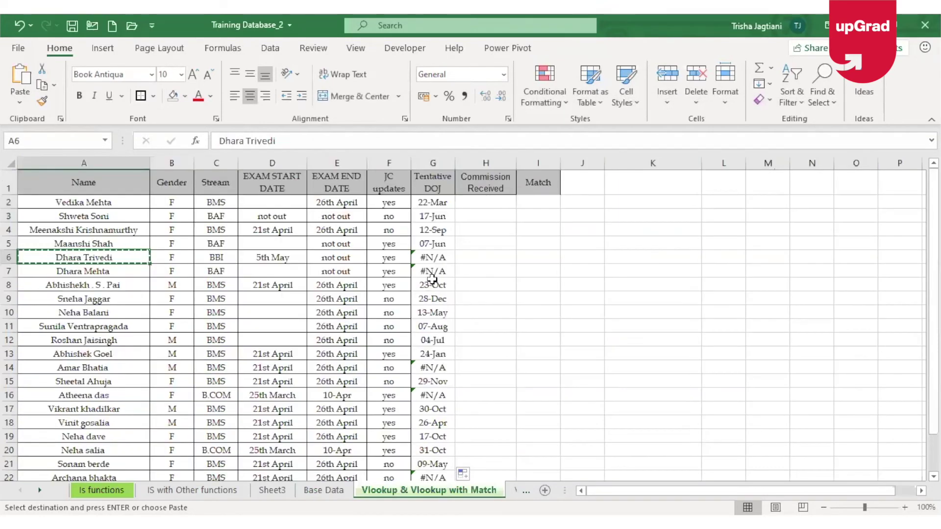
{"action": "left_click", "coordinate": [433, 258]}
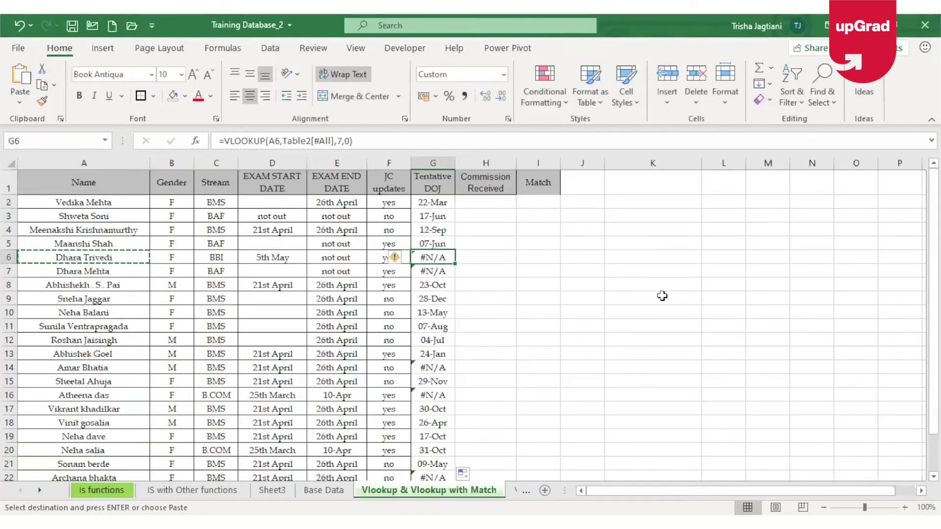
Insert IFNA( at the start of G2's VLOOKUP formula in the formula bar.
{"action": "left_click", "coordinate": [438, 204]}
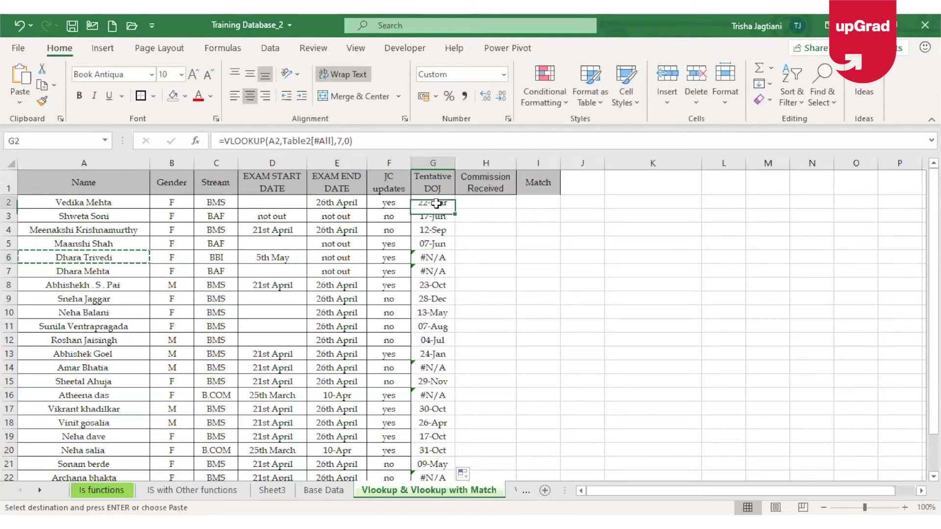
{"action": "left_click", "coordinate": [225, 142]}
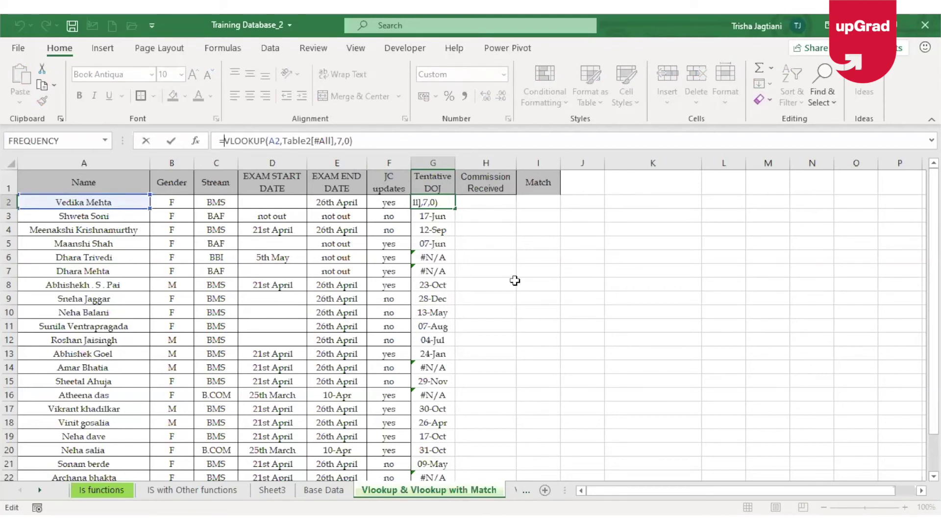
{"action": "type", "text": "ifna"}
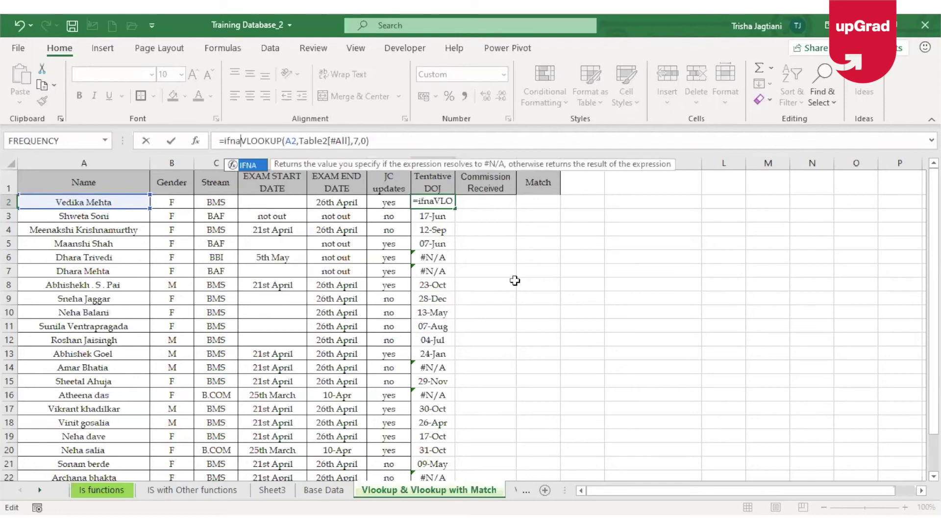
{"action": "key", "text": "Escape"}
{"action": "key", "text": "Escape"}
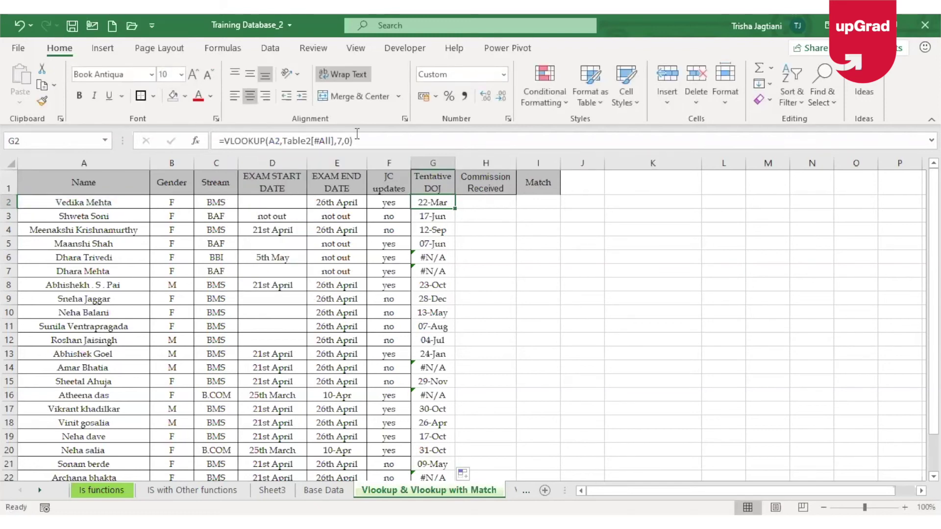
{"action": "left_click_drag", "start_coordinate": [358, 141], "coordinate": [223, 143]}
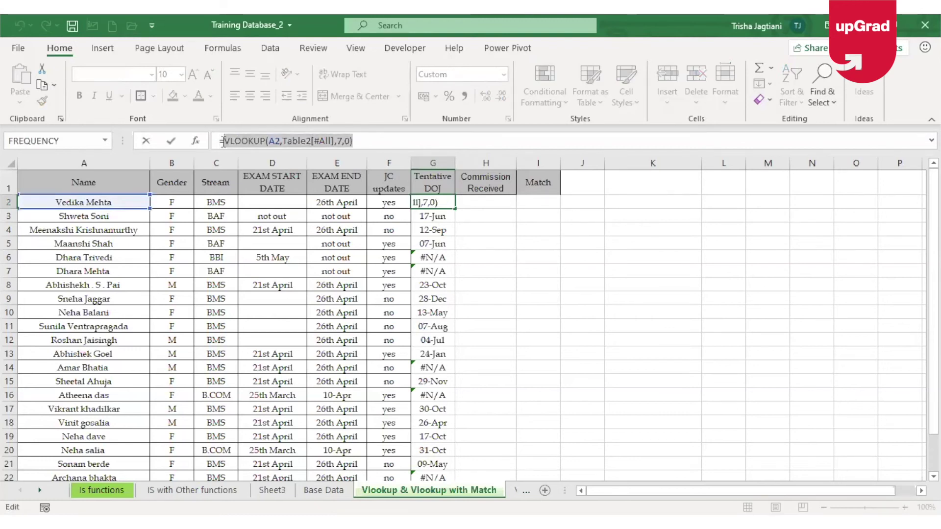
{"action": "left_click", "coordinate": [223, 142]}
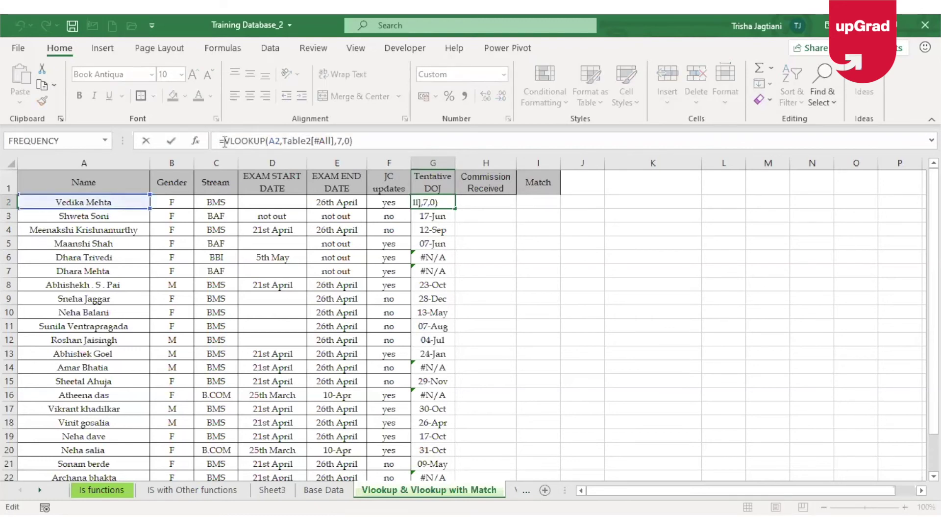
{"action": "type", "text": "i"}
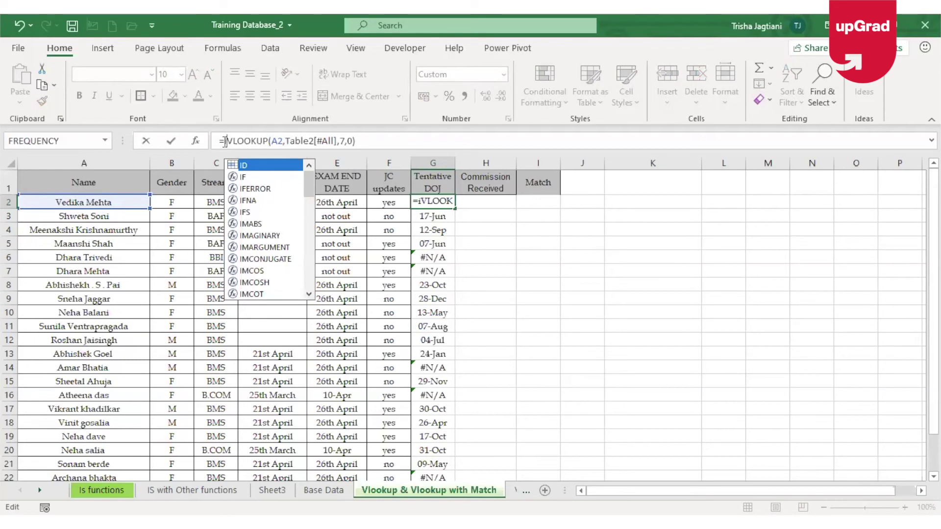
{"action": "type", "text": "fna("}
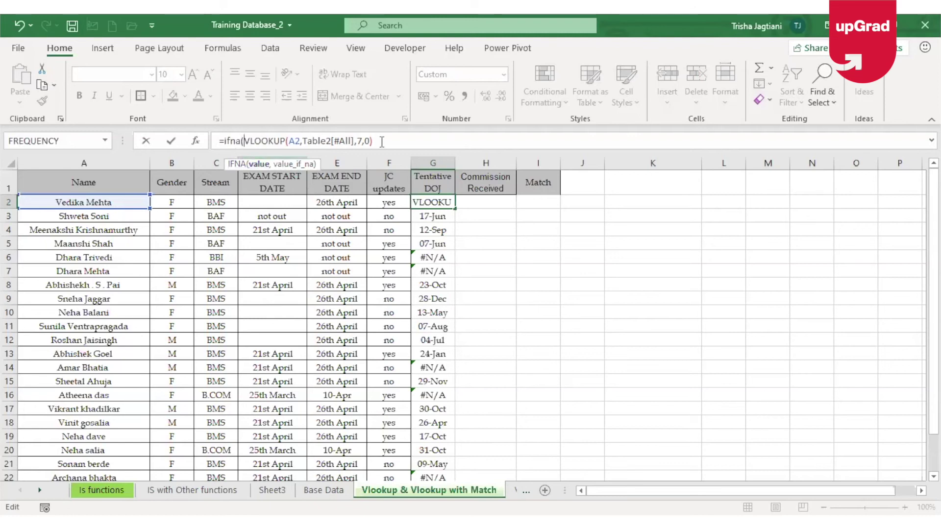
Finish the formula with ,"No data available") so G2 reads =IFNA(VLOOKUP(...),"No data available").
{"action": "left_click_drag", "start_coordinate": [382, 142], "coordinate": [245, 142]}
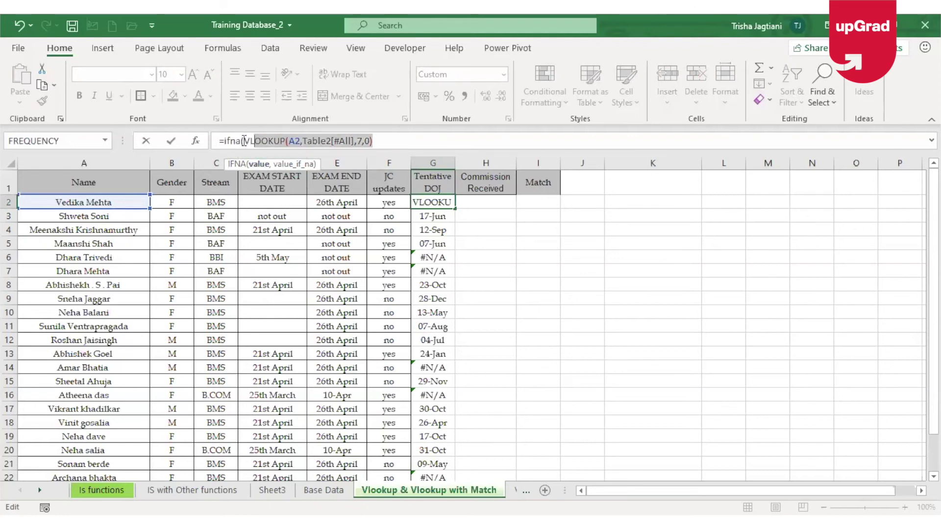
{"action": "left_click", "coordinate": [450, 142]}
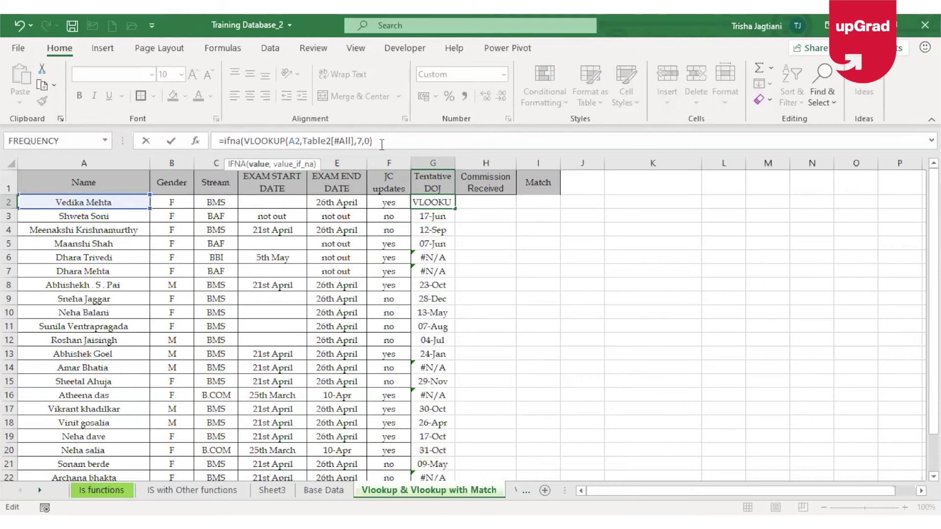
{"action": "left_click", "coordinate": [289, 141], "text": "shift"}
{"action": "left_click", "coordinate": [245, 142], "text": "shift"}
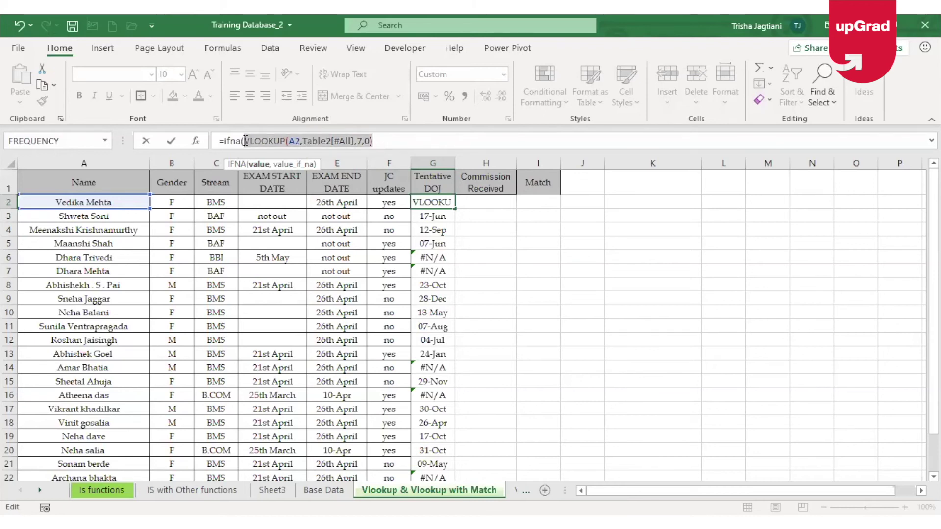
{"action": "left_click", "coordinate": [386, 139]}
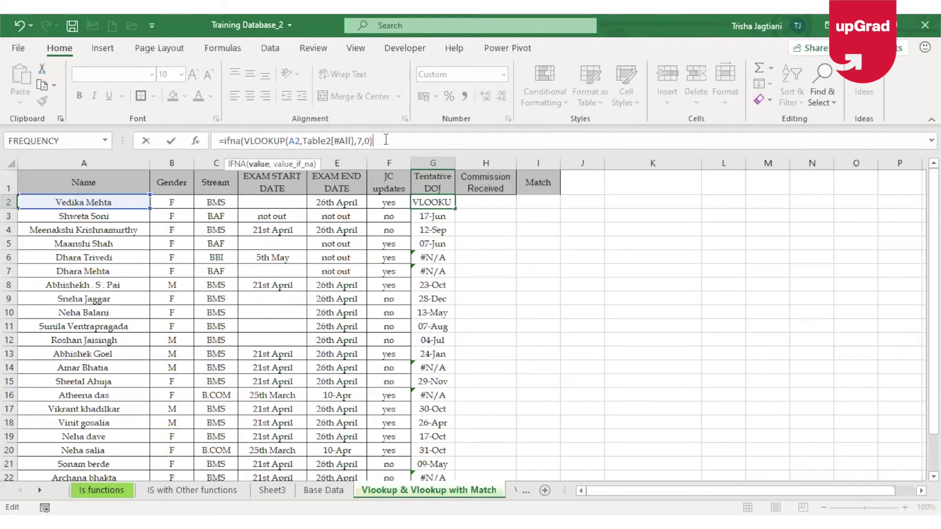
{"action": "type", "text": ","}
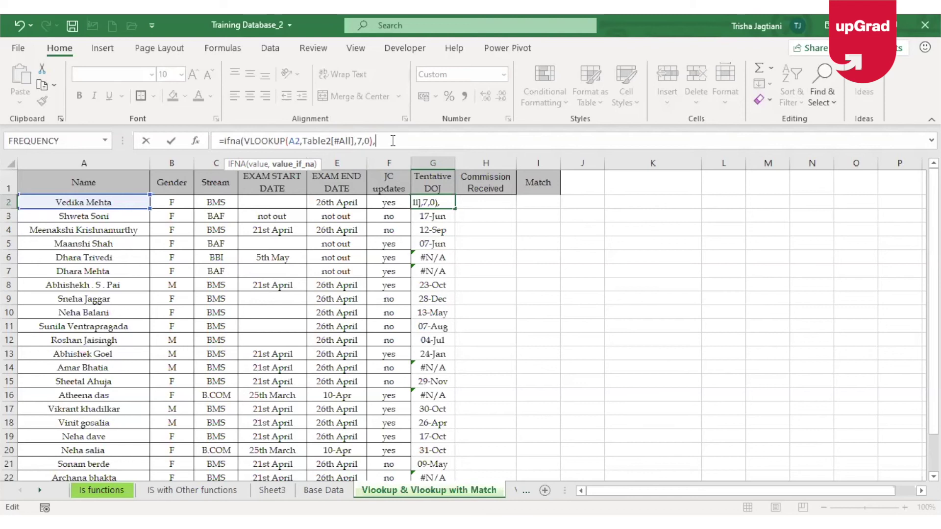
{"action": "type", "text": "\"No data available"}
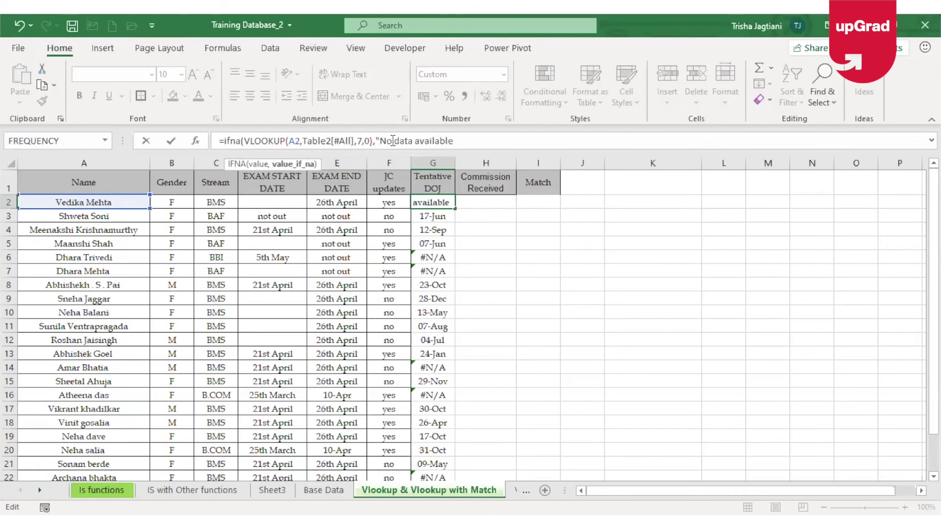
{"action": "type", "text": "\")"}
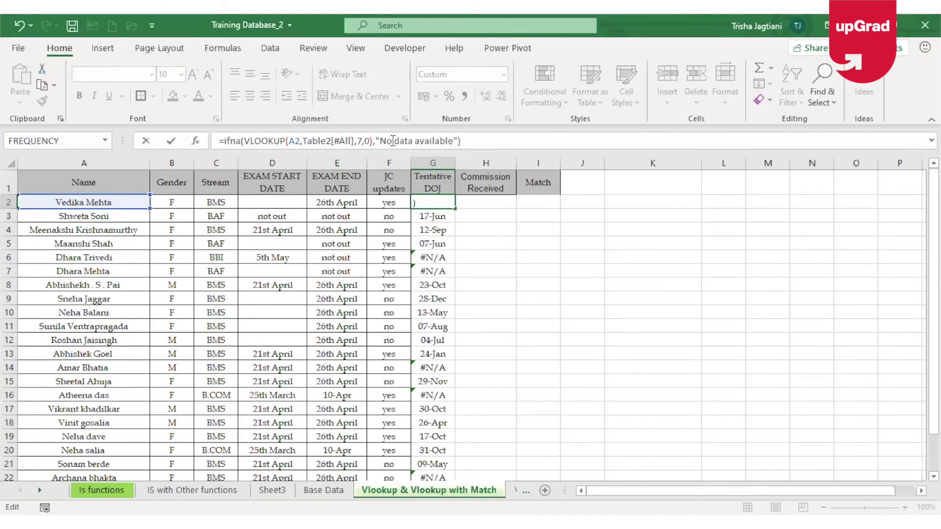
{"action": "key", "text": "Return"}
Check G2's result and the original VLOOKUP formula in G6.
{"action": "left_click", "coordinate": [448, 202]}
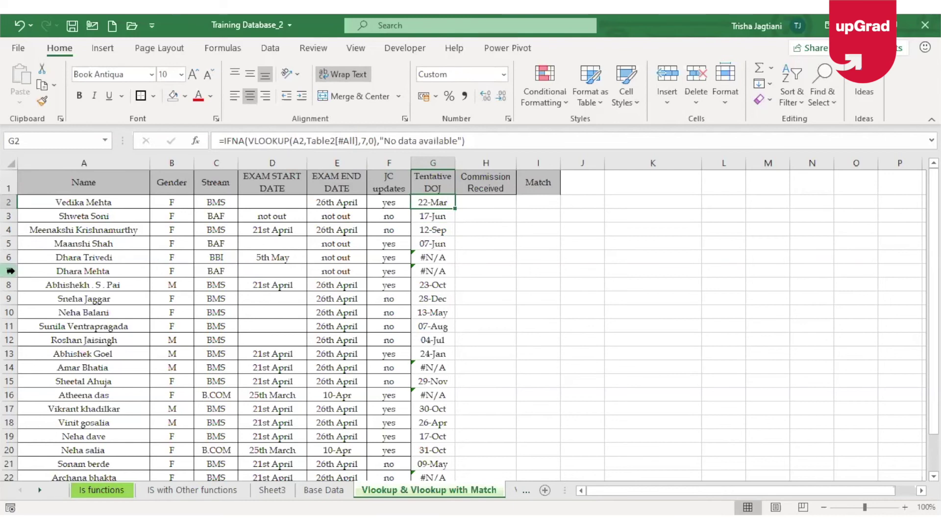
{"action": "left_click", "coordinate": [5, 271]}
{"action": "left_click_drag", "start_coordinate": [6, 277], "coordinate": [5, 282]}
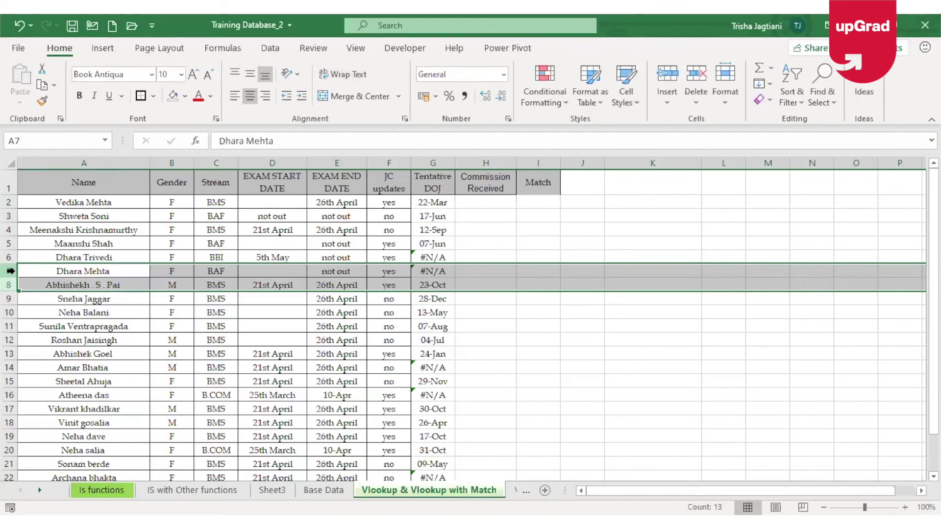
{"action": "left_click", "coordinate": [6, 259]}
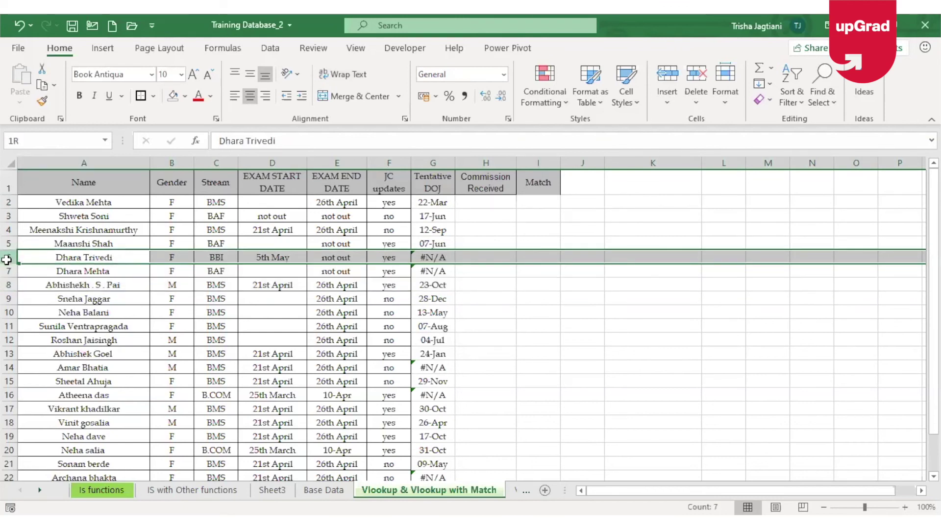
{"action": "left_click", "coordinate": [431, 257]}
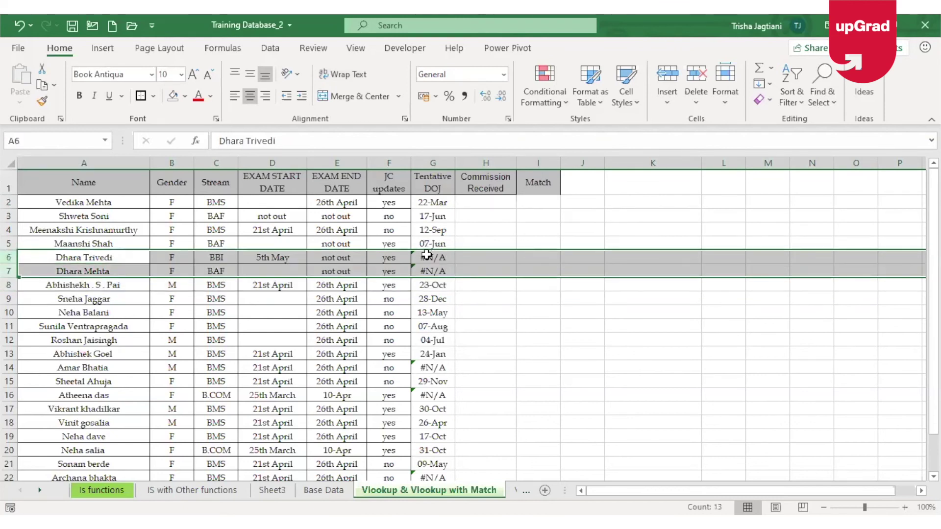
Fill G2's IFNA formula down column G and autofit the column width.
{"action": "left_click", "coordinate": [449, 204]}
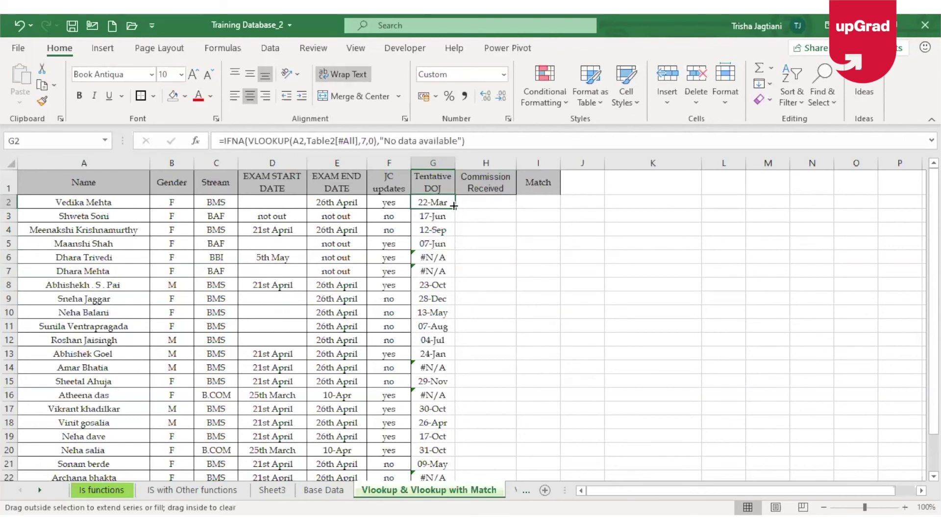
{"action": "double_click", "coordinate": [454, 207]}
{"action": "left_click", "coordinate": [431, 259]}
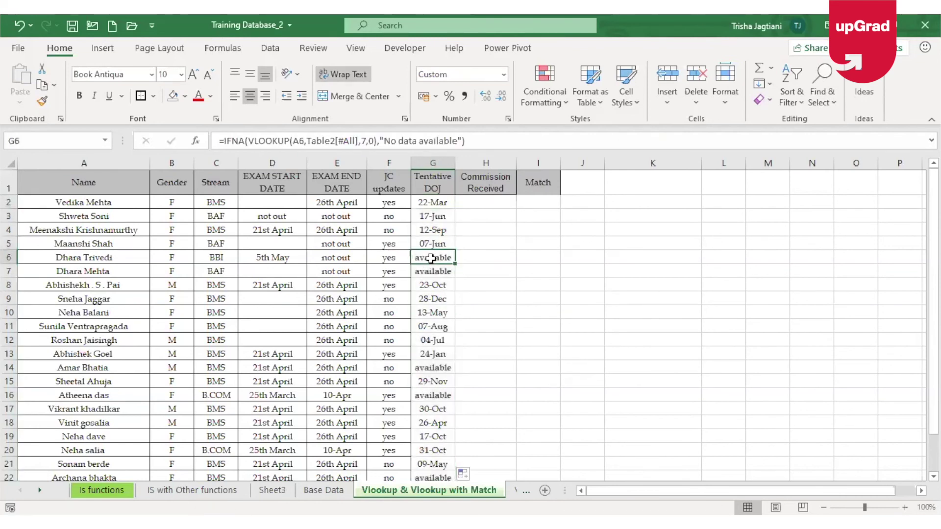
{"action": "double_click", "coordinate": [454, 160]}
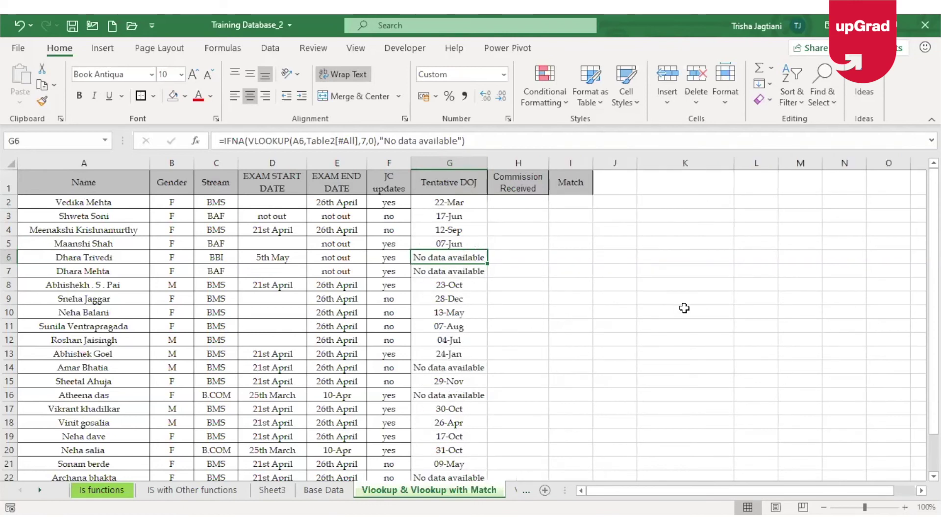
{"action": "key", "text": "Down"}
{"action": "key", "text": "Up"}
{"action": "key", "text": "Down"}
{"action": "key", "text": "Down"}
{"action": "key", "text": "Down"}
{"action": "key", "text": "Down"}
{"action": "key", "text": "Down"}
{"action": "key", "text": "Down"}
{"action": "key", "text": "Down"}
{"action": "key", "text": "Down"}
{"action": "key", "text": "Down"}
{"action": "key", "text": "Down"}
{"action": "key", "text": "Down"}
{"action": "key", "text": "Down"}
{"action": "key", "text": "Down"}
{"action": "key", "text": "Down"}
{"action": "key", "text": "Down"}
{"action": "key", "text": "Down"}
{"action": "key", "text": "Down"}
{"action": "key", "text": "Down"}
{"action": "key", "text": "Down"}
{"action": "key", "text": "Down"}
{"action": "key", "text": "Down"}
{"action": "key", "text": "Down"}
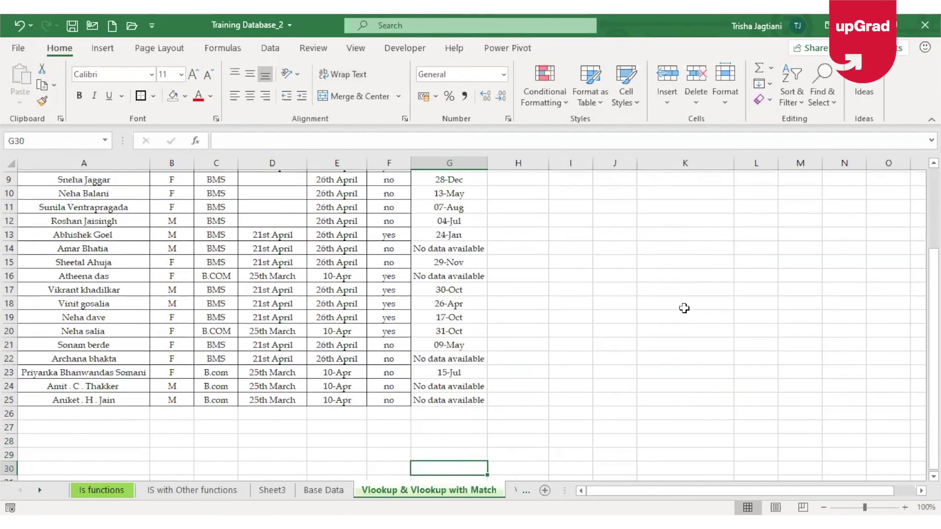
{"action": "key", "text": "Up"}
{"action": "key", "text": "Up"}
{"action": "key", "text": "Up"}
{"action": "key", "text": "Up"}
{"action": "key", "text": "Up"}
{"action": "key", "text": "Up"}
{"action": "key", "text": "Up"}
{"action": "key", "text": "Up"}
{"action": "key", "text": "Up"}
{"action": "key", "text": "Up"}
{"action": "key", "text": "Up"}
{"action": "key", "text": "Up"}
{"action": "key", "text": "Up"}
{"action": "key", "text": "Up"}
{"action": "key", "text": "Up"}
{"action": "key", "text": "Up"}
{"action": "key", "text": "Up"}
{"action": "key", "text": "Up"}
{"action": "key", "text": "Up"}
{"action": "key", "text": "Up"}
{"action": "key", "text": "Up"}
{"action": "key", "text": "Up"}
{"action": "key", "text": "Up"}
{"action": "key", "text": "Up"}
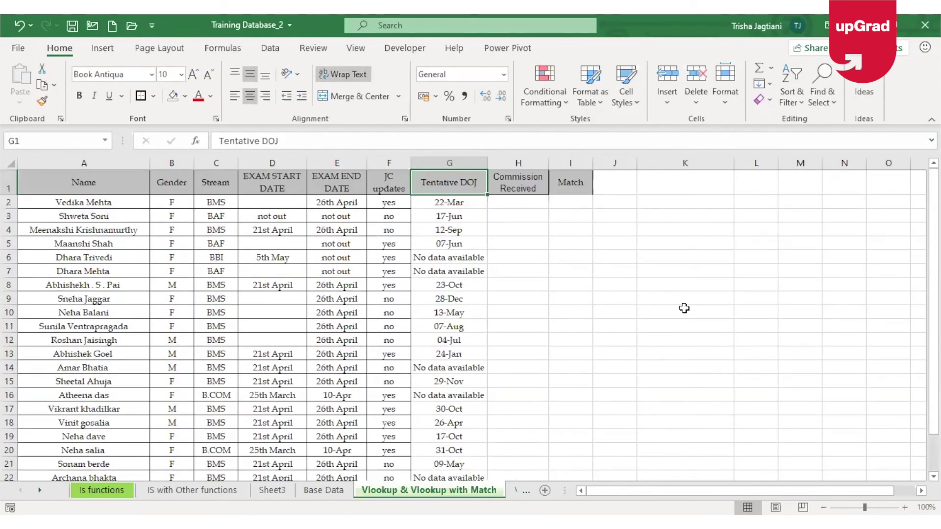
Filter Tentative DOJ for 'no data' to confirm seven "No data available" rows, then remove the filter.
{"action": "key", "text": "ctrl+shift+l"}
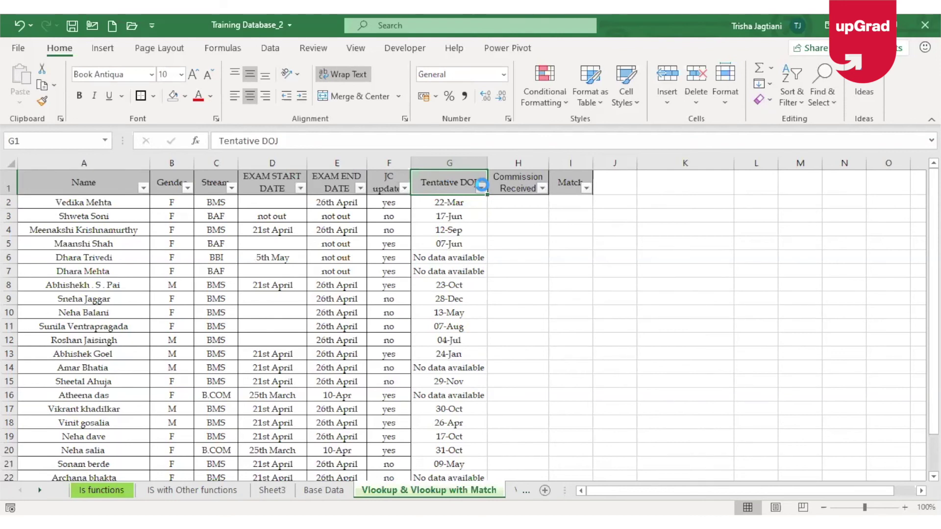
{"action": "left_click", "coordinate": [481, 187]}
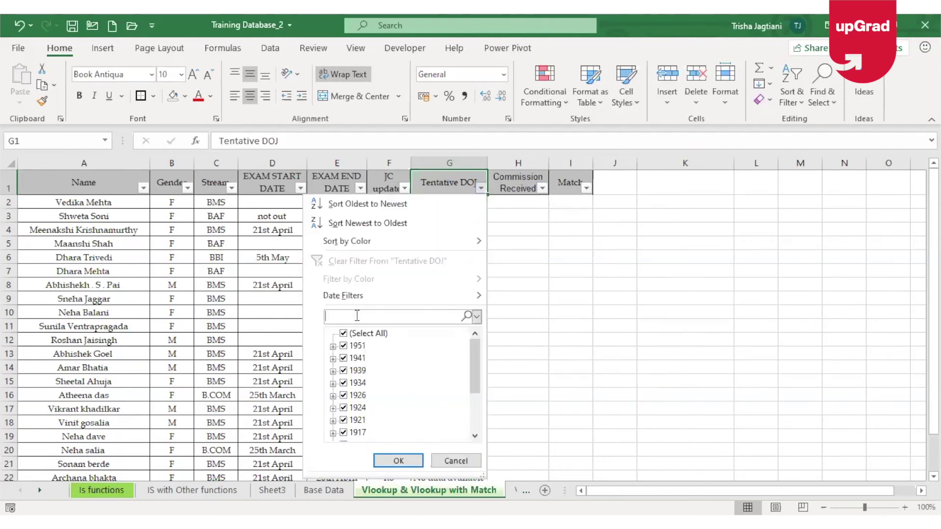
{"action": "type", "text": "no data"}
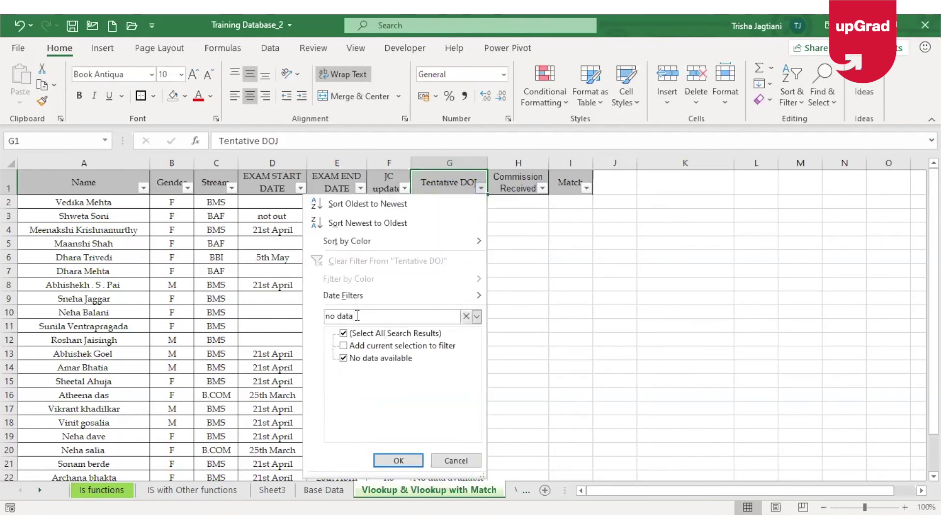
{"action": "key", "text": "Return"}
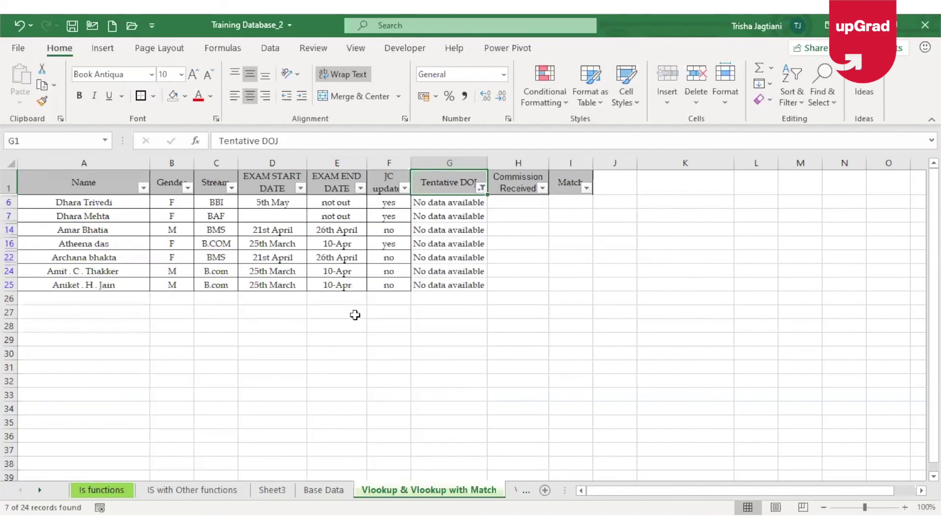
{"action": "left_click", "coordinate": [14, 206]}
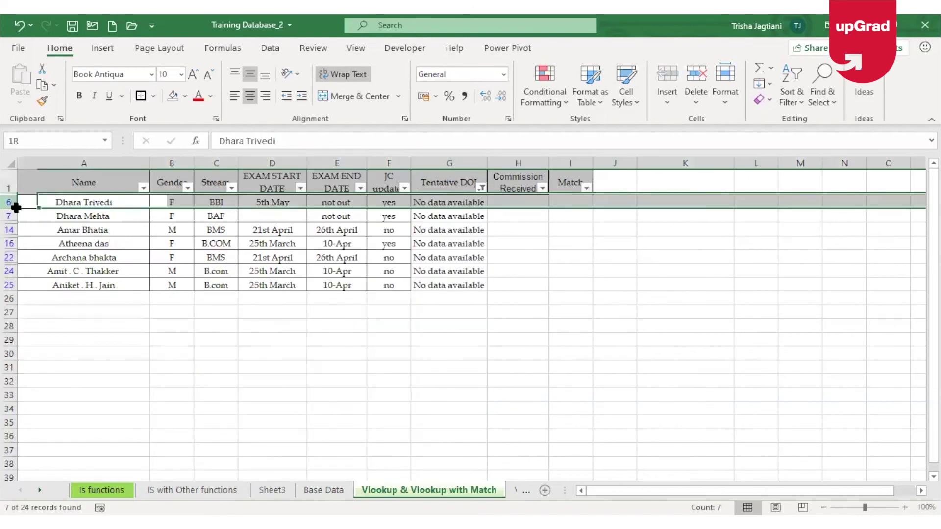
{"action": "left_click", "coordinate": [441, 272]}
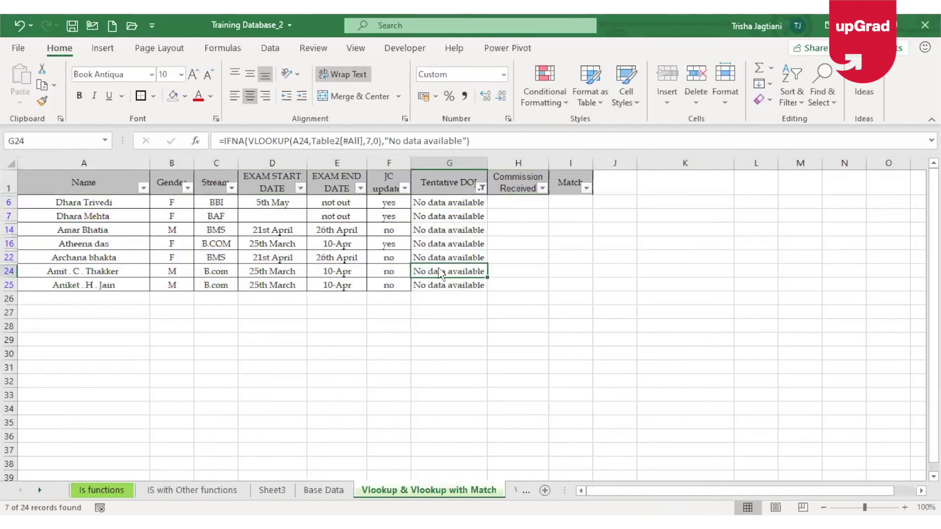
{"action": "key", "text": "ctrl+z"}
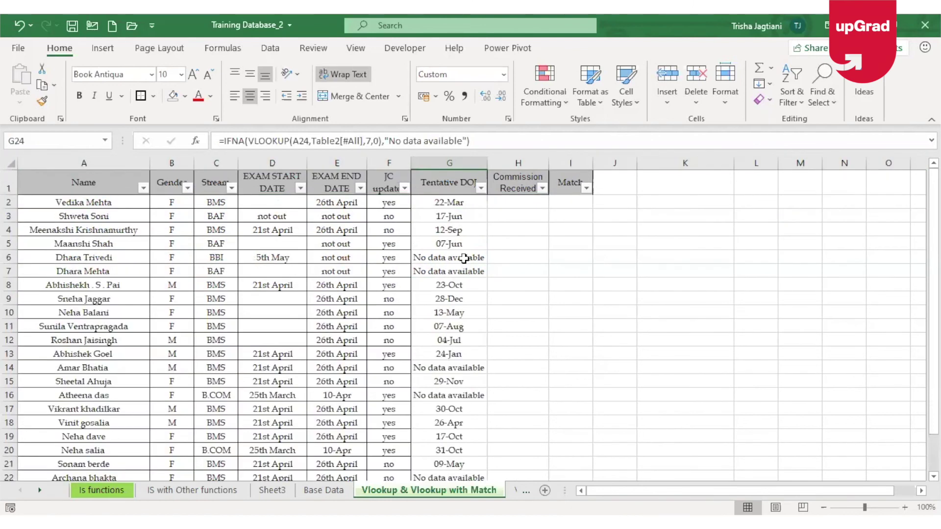
{"action": "left_click", "coordinate": [463, 258]}
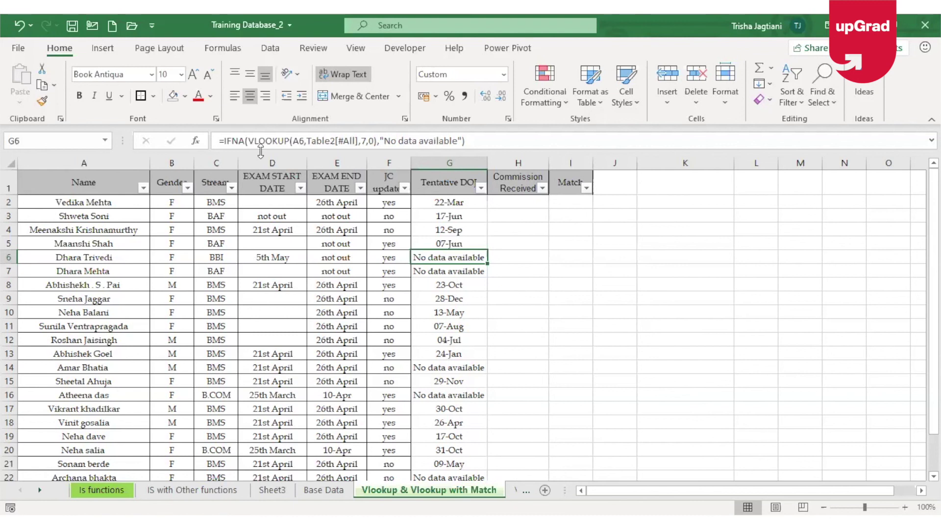
Change G24's formula from IFNA to IFERROR.
{"action": "key", "text": "ctrl+z"}
{"action": "key", "text": "ctrl+z"}
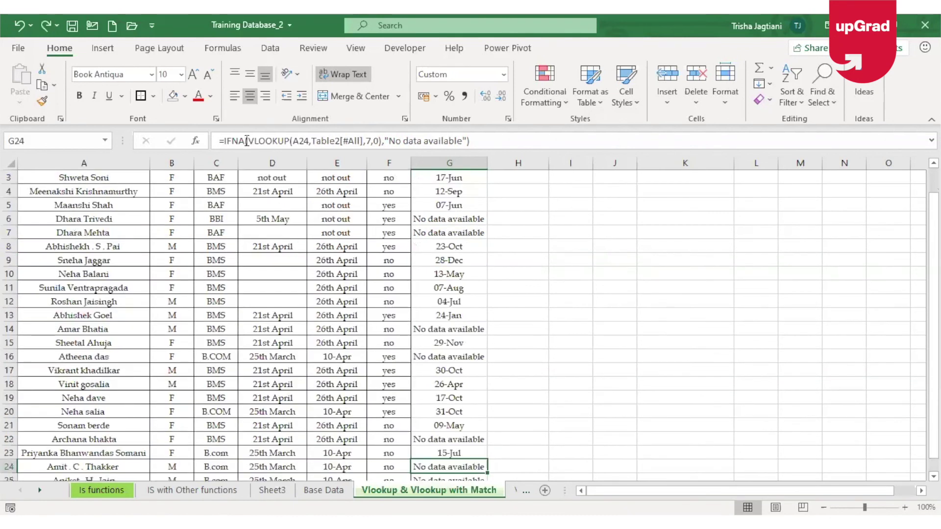
{"action": "left_click", "coordinate": [242, 141]}
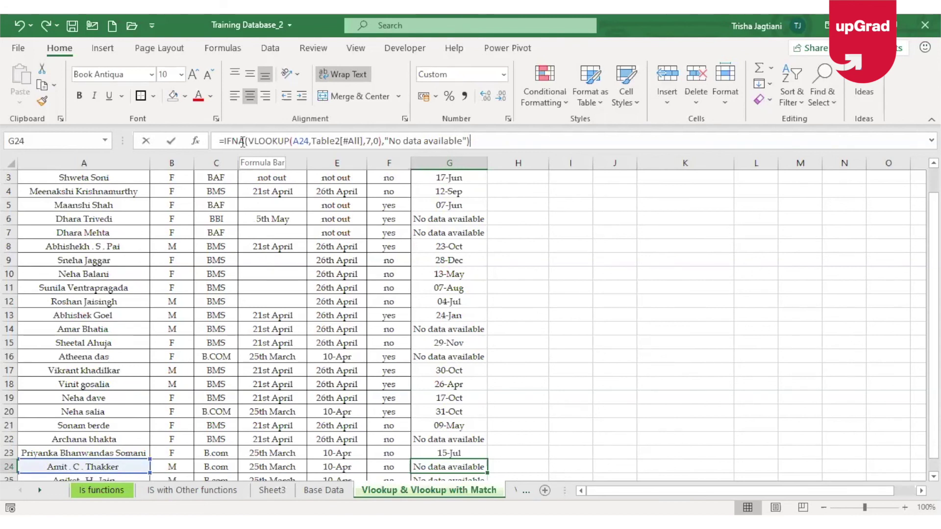
{"action": "double_click", "coordinate": [242, 141]}
{"action": "type", "text": "IFERROR"}
{"action": "key", "text": "Return"}
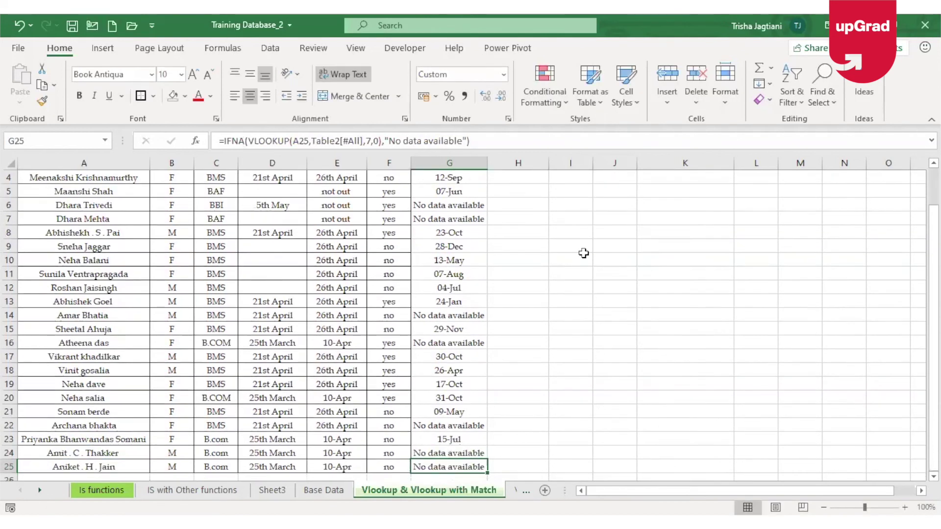
Fill G24's IFERROR formula down to G25 and paste it into G2.
{"action": "left_click", "coordinate": [452, 456]}
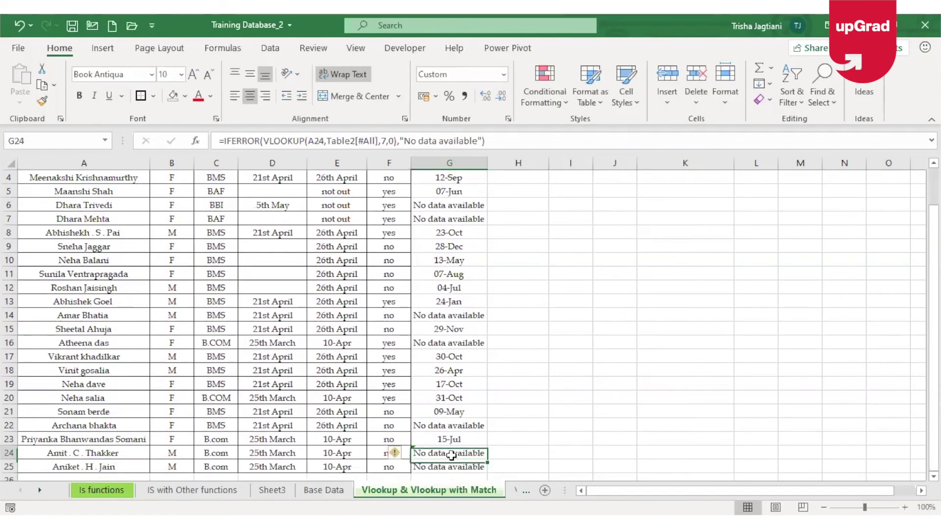
{"action": "double_click", "coordinate": [489, 462]}
{"action": "left_click", "coordinate": [449, 453]}
{"action": "key", "text": "ctrl+c"}
{"action": "key", "text": "ctrl+Up"}
{"action": "key", "text": "Down"}
{"action": "key", "text": "ctrl+v"}
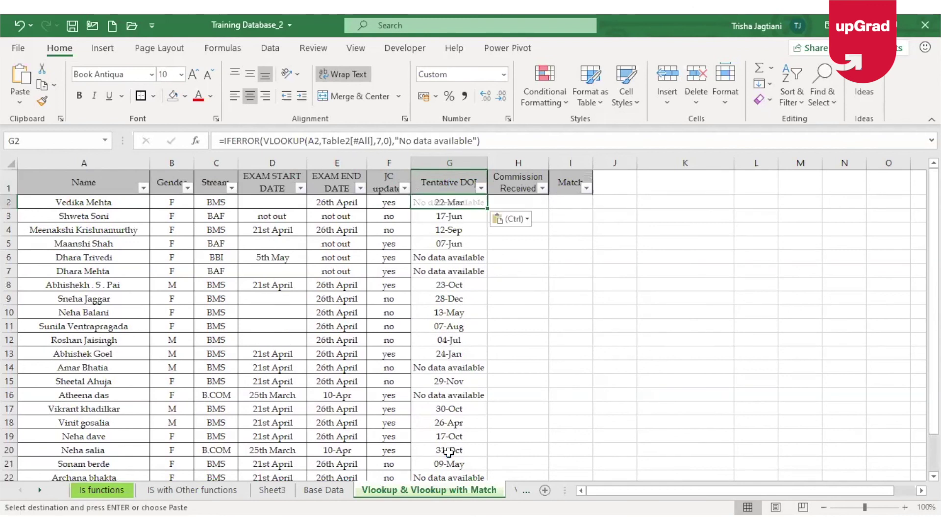
Fill G2's IFERROR VLOOKUP formula down to G25, returning dates or 'No data available'.
{"action": "double_click", "coordinate": [488, 208]}
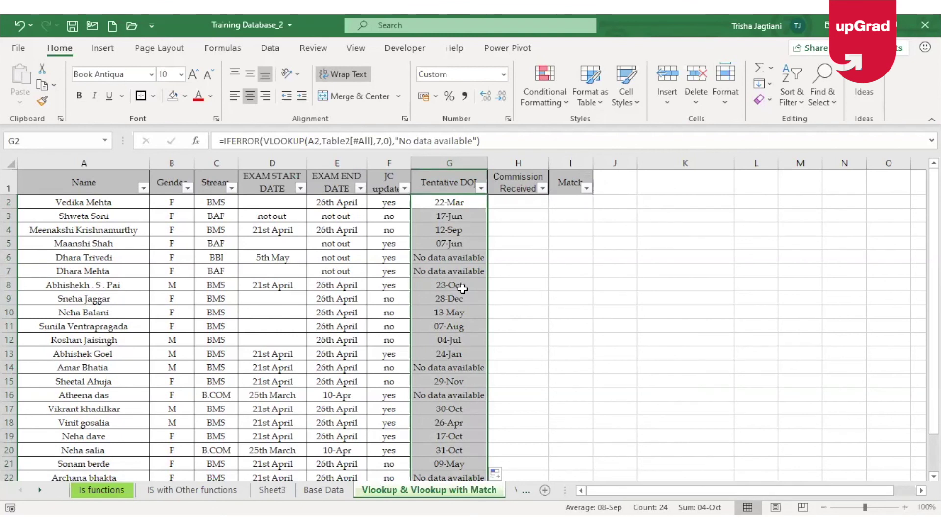
{"action": "key", "text": "Down"}
{"action": "key", "text": "Down"}
{"action": "key", "text": "Down"}
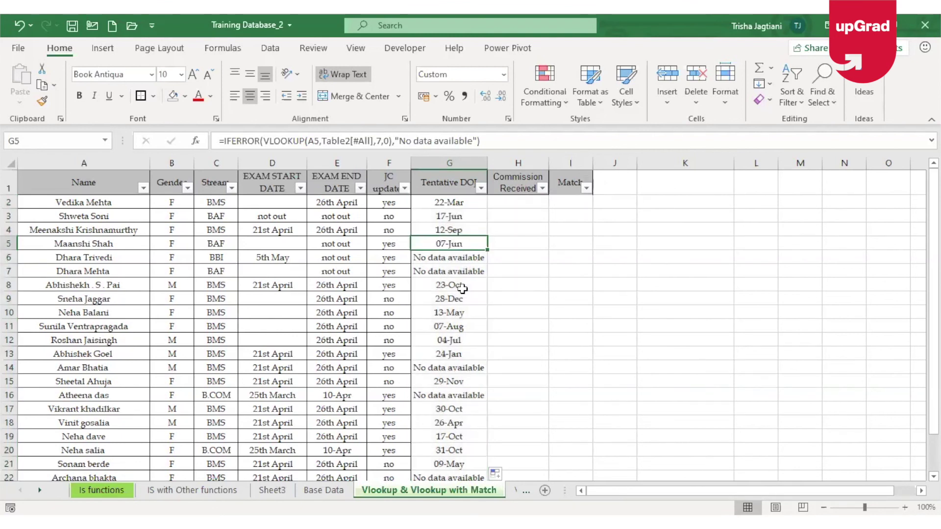